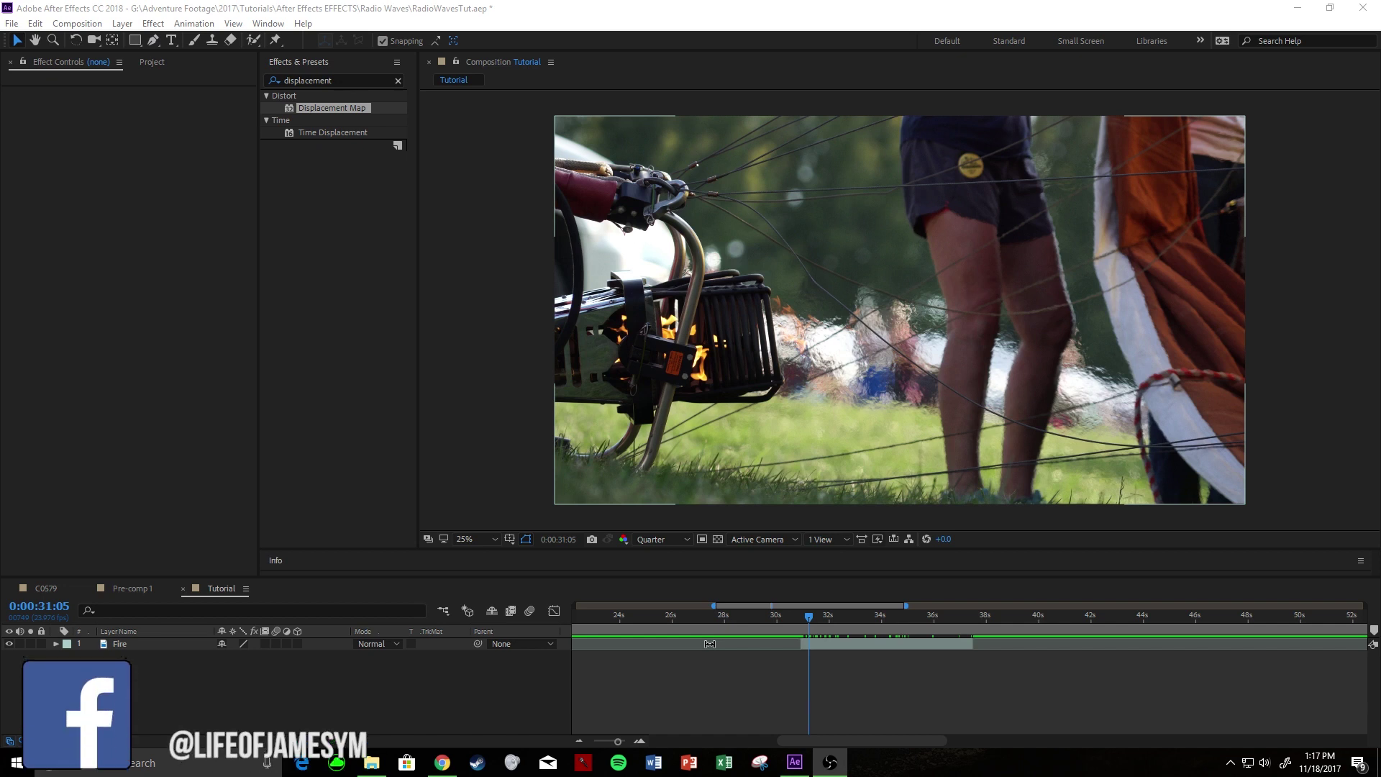
Step: Preview the burner flame, then add a black solid named 'Radio Waves' above the Fire layer
left_click(821, 617)
key("space")
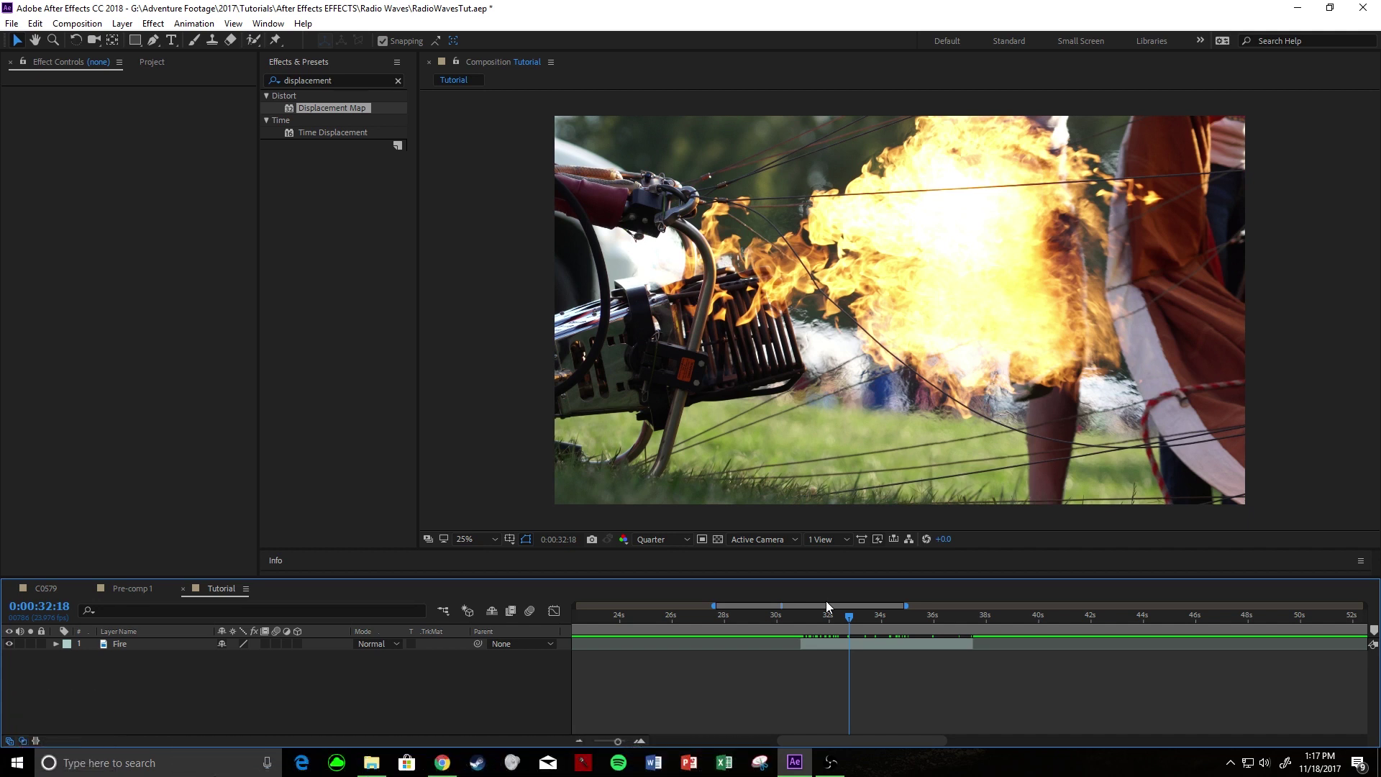
left_click(809, 623)
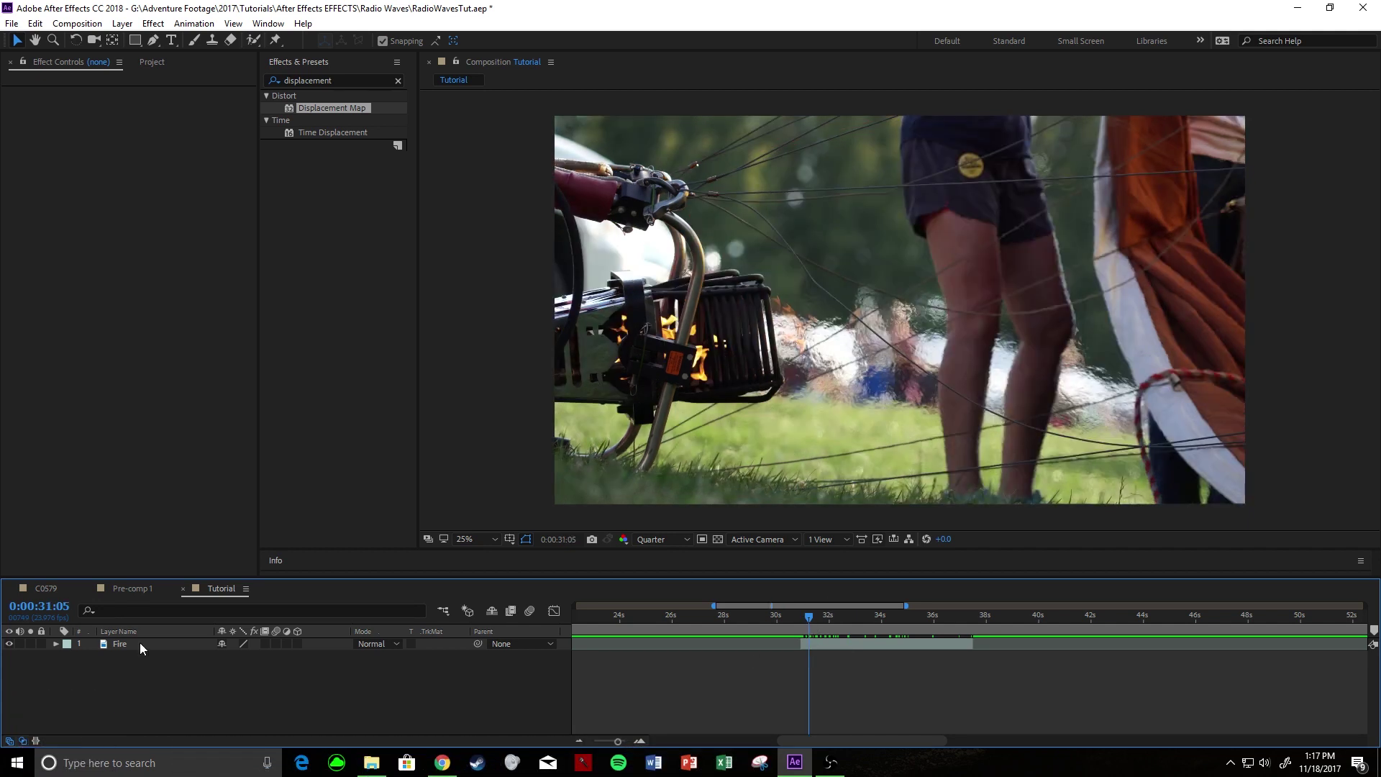
left_click(135, 645)
right_click(179, 697)
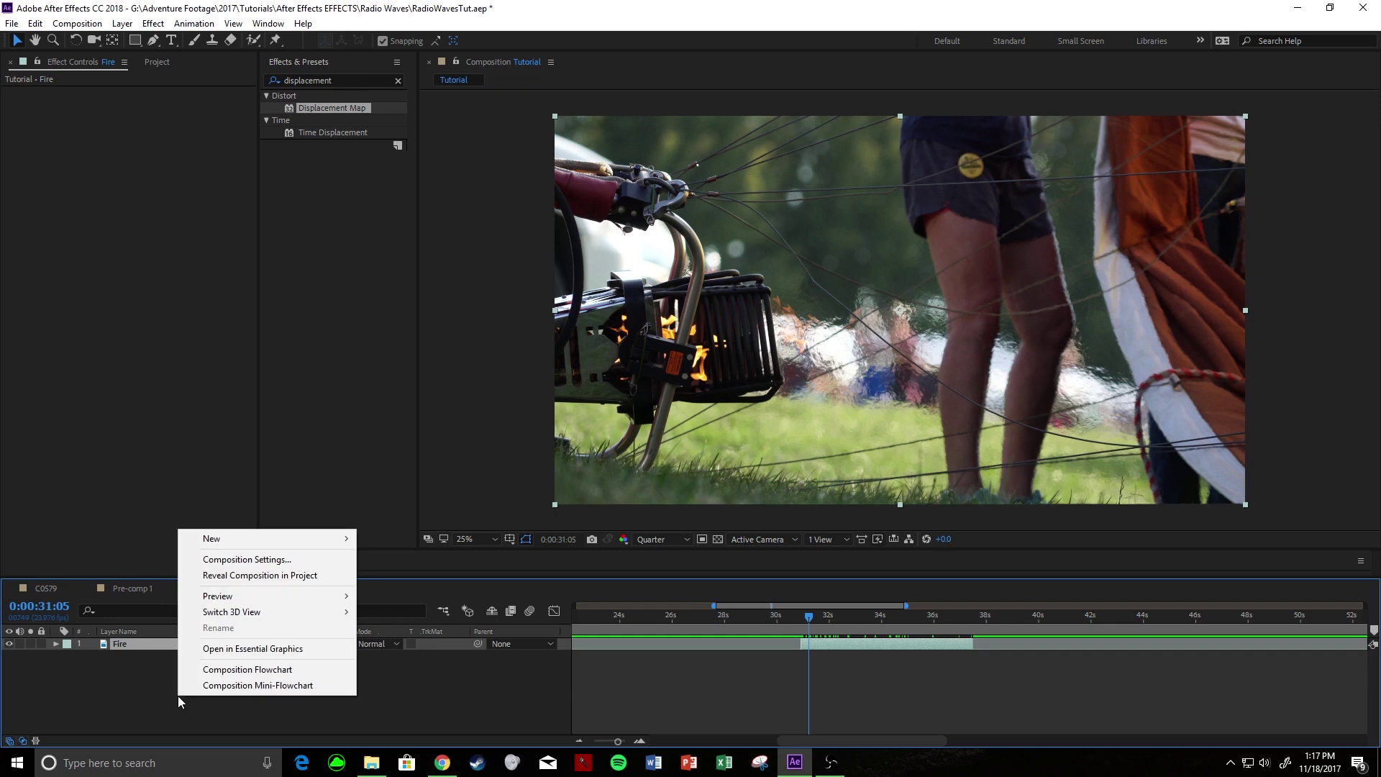
mouse_move(223, 542)
left_click(390, 576)
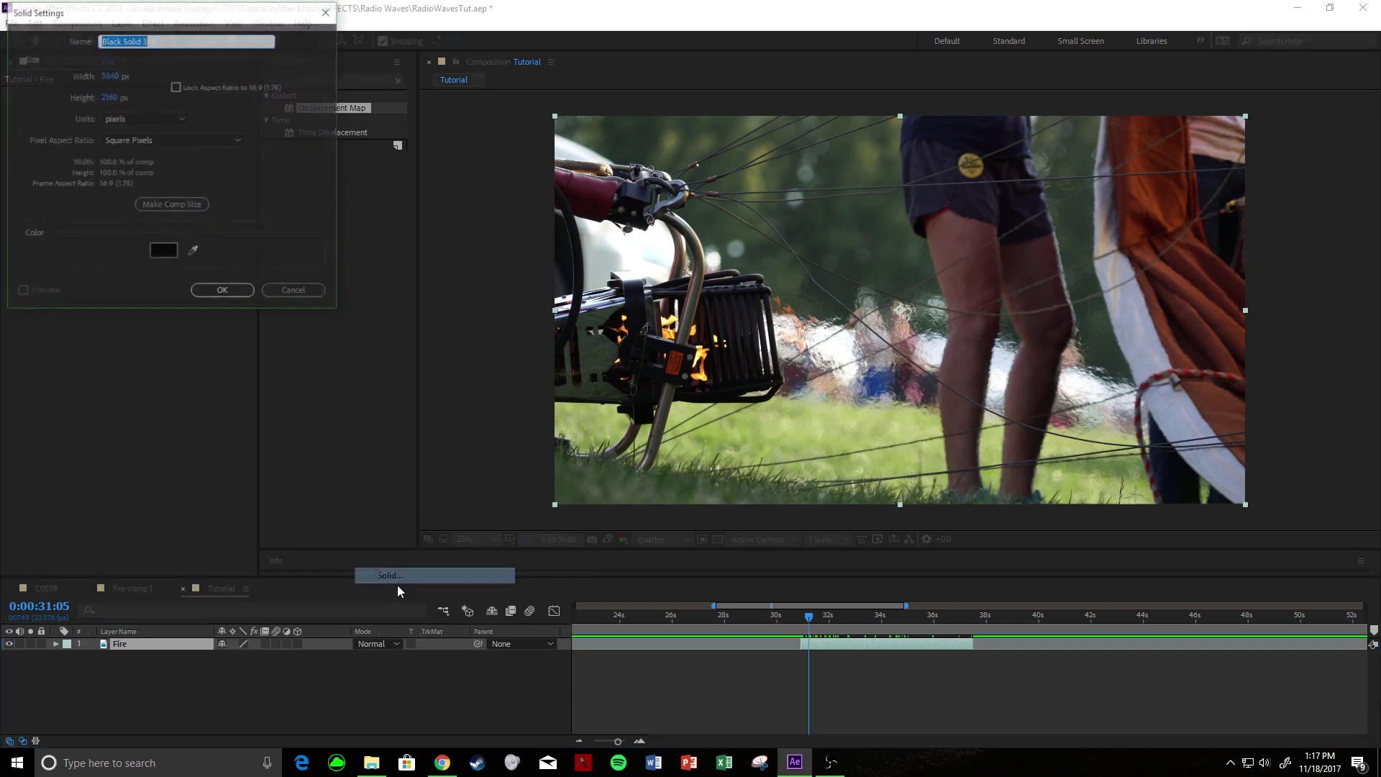
type("Radio Waves")
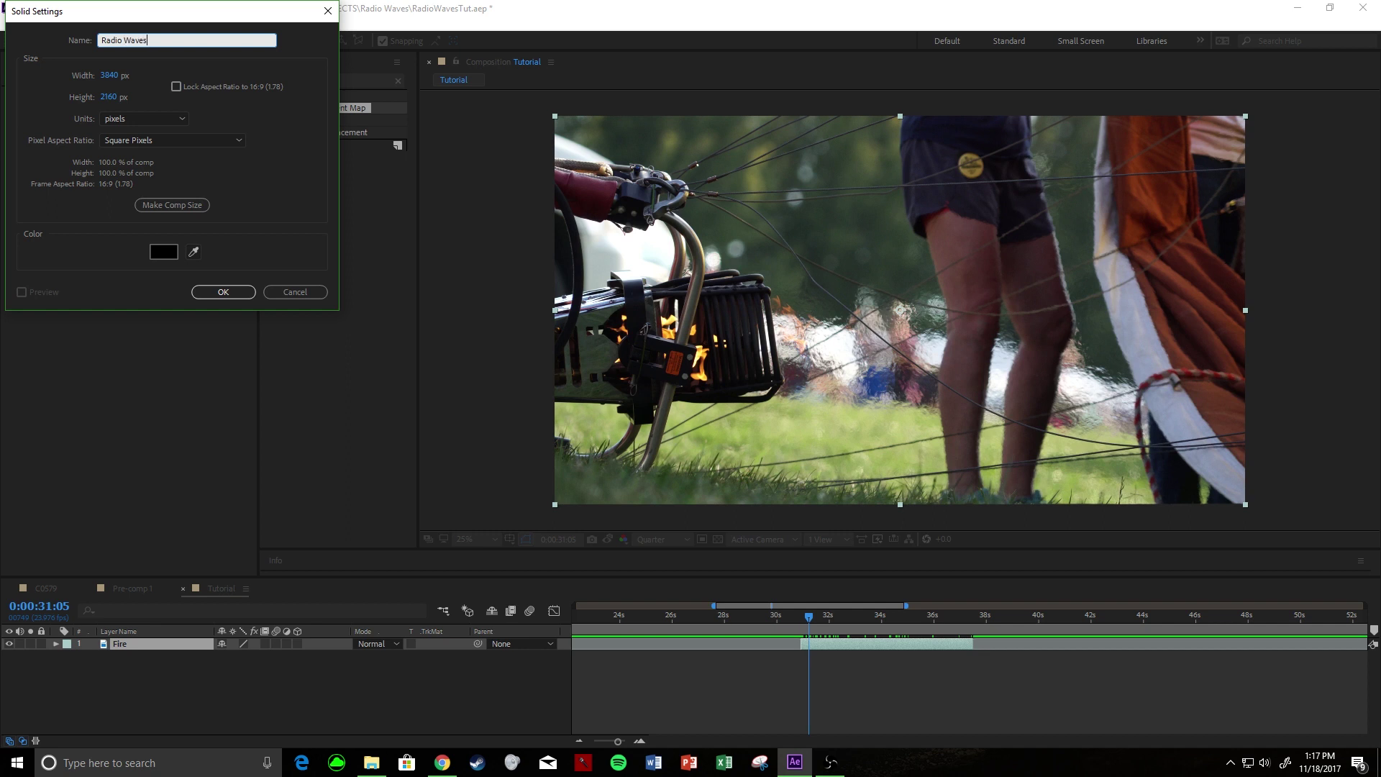
left_click(219, 292)
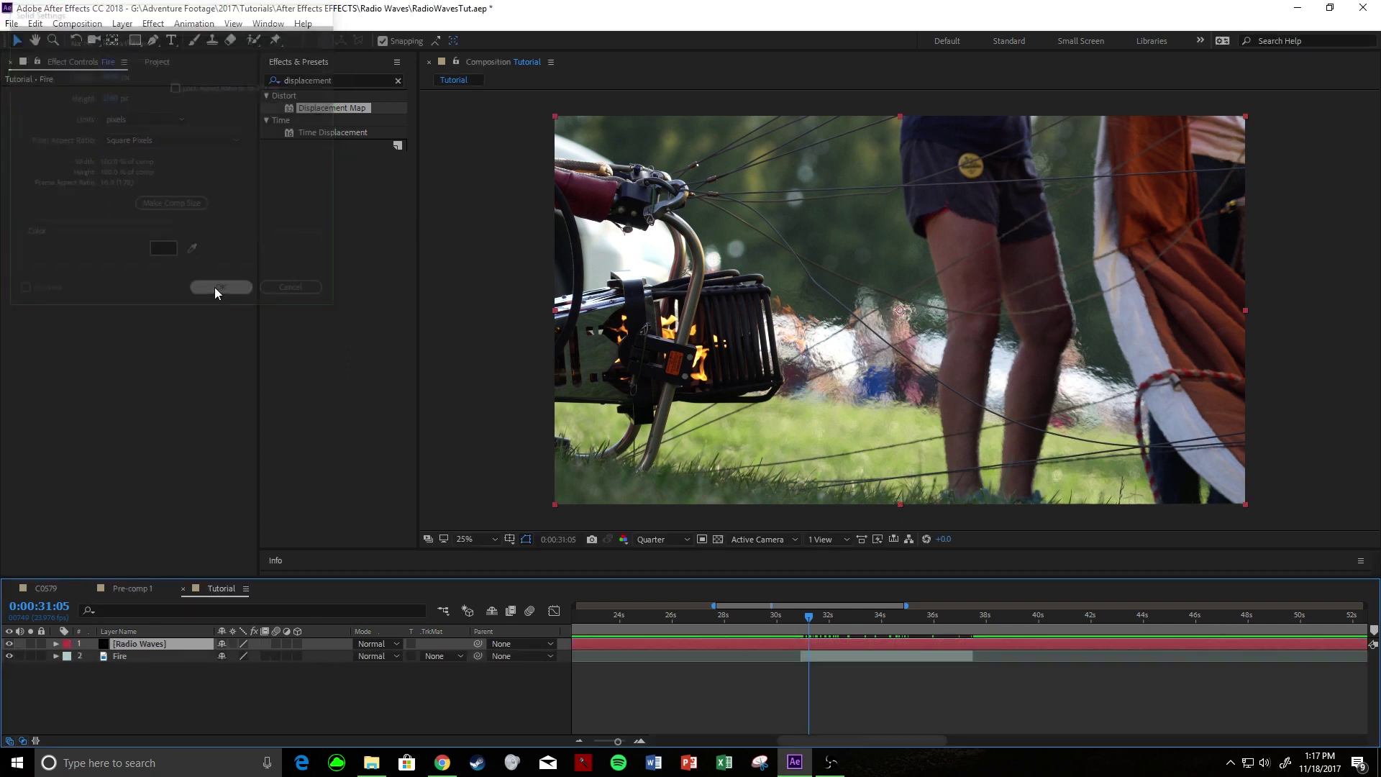
Step: Split the Radio Waves solid at 0:00:30:20 and delete the earlier part
left_click_drag(805, 618, 800, 619)
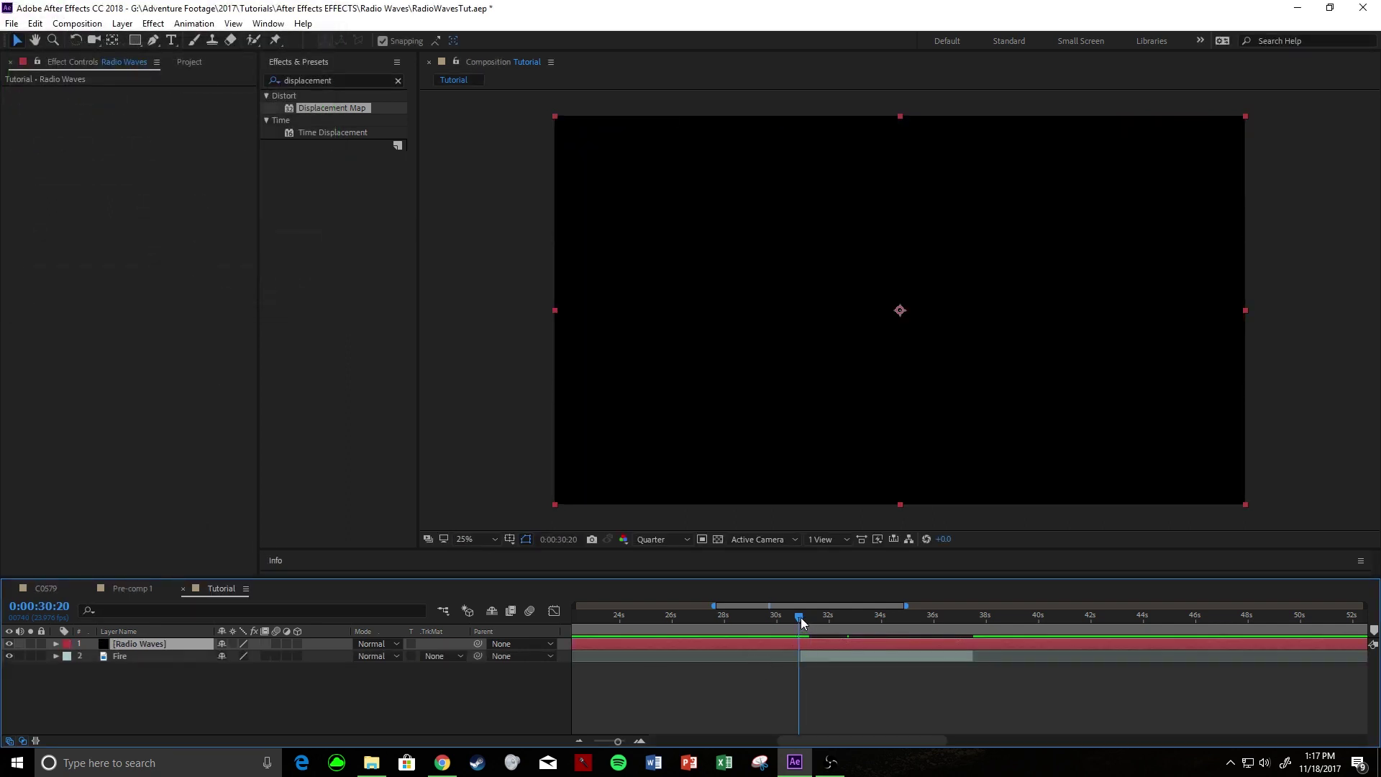
key("ctrl+shift+d")
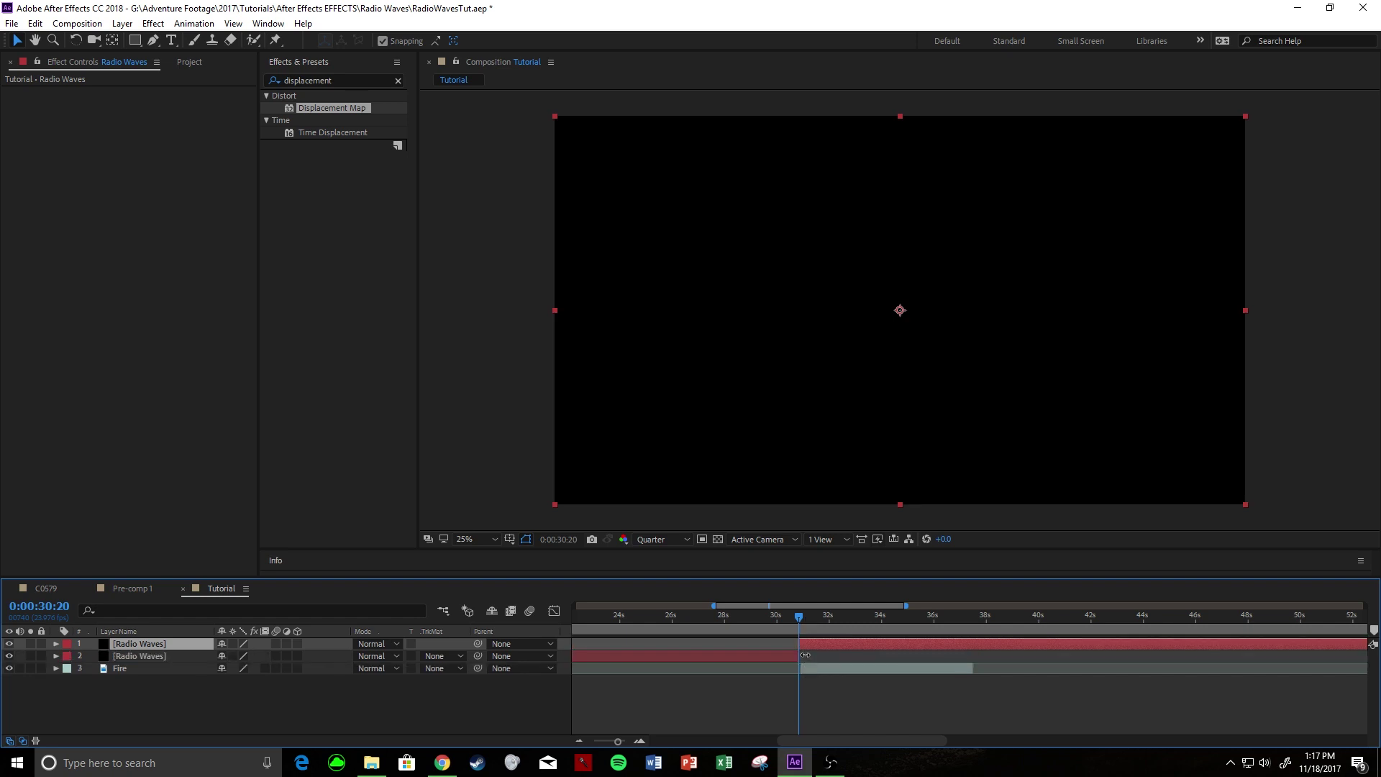
left_click(793, 654)
key("Delete")
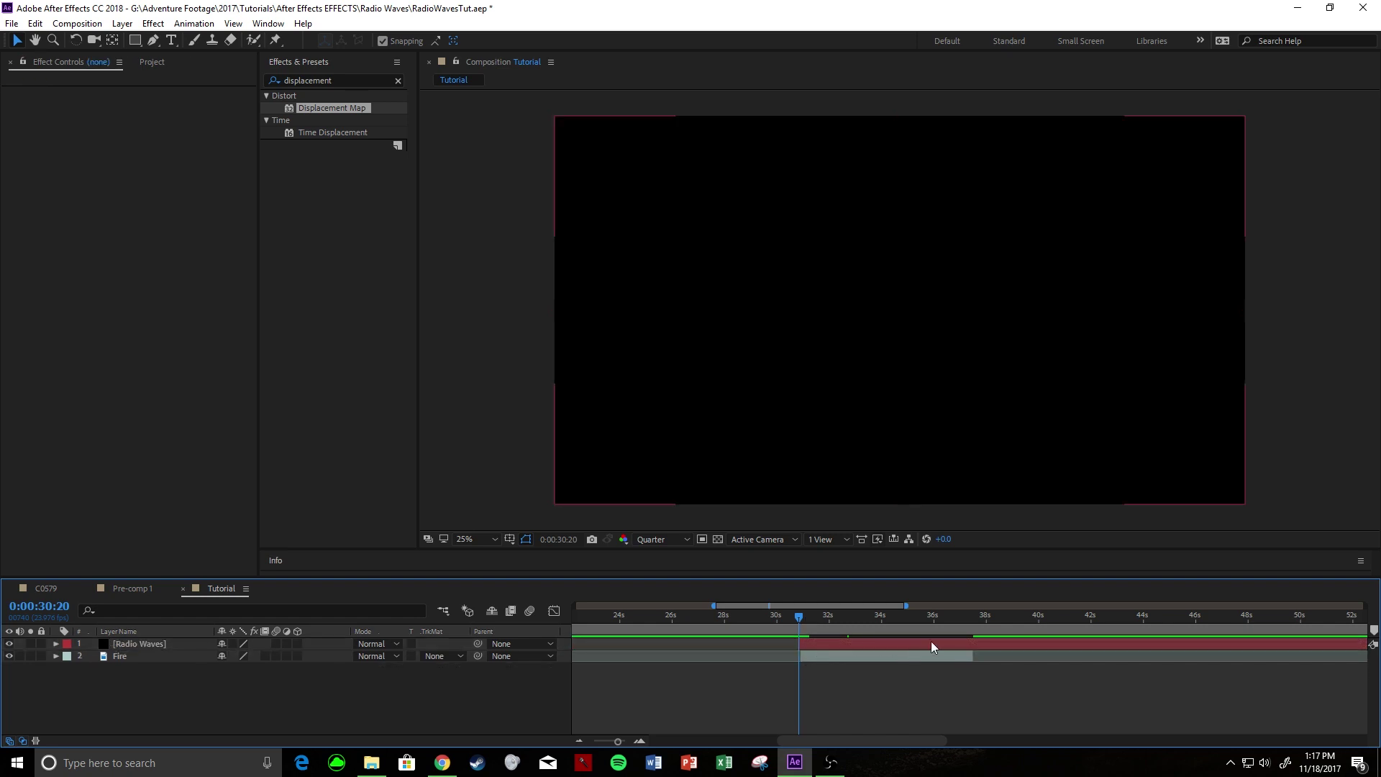
Step: Split the solid at 0:00:37:12 and delete the later part, then reselect it at the clip start
left_click(973, 615)
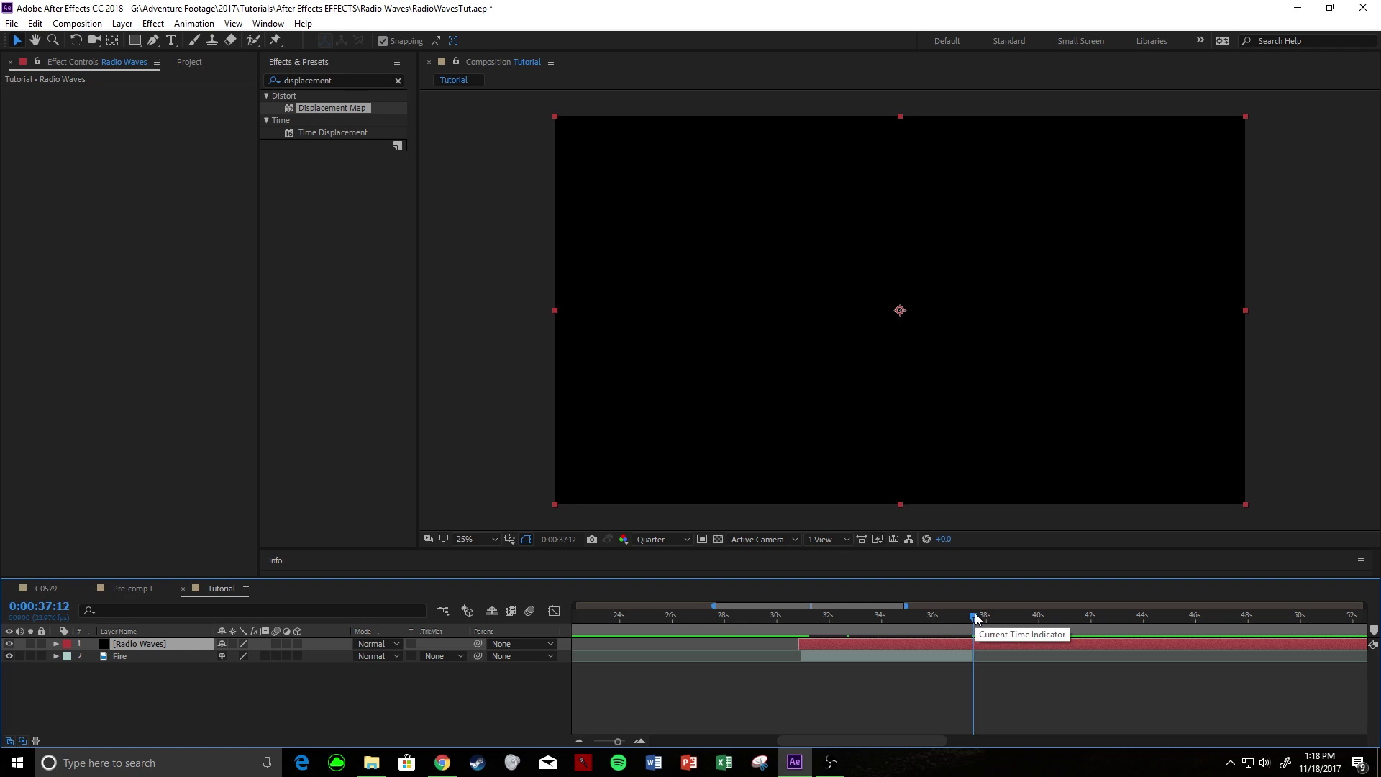
key("ctrl+shift+d")
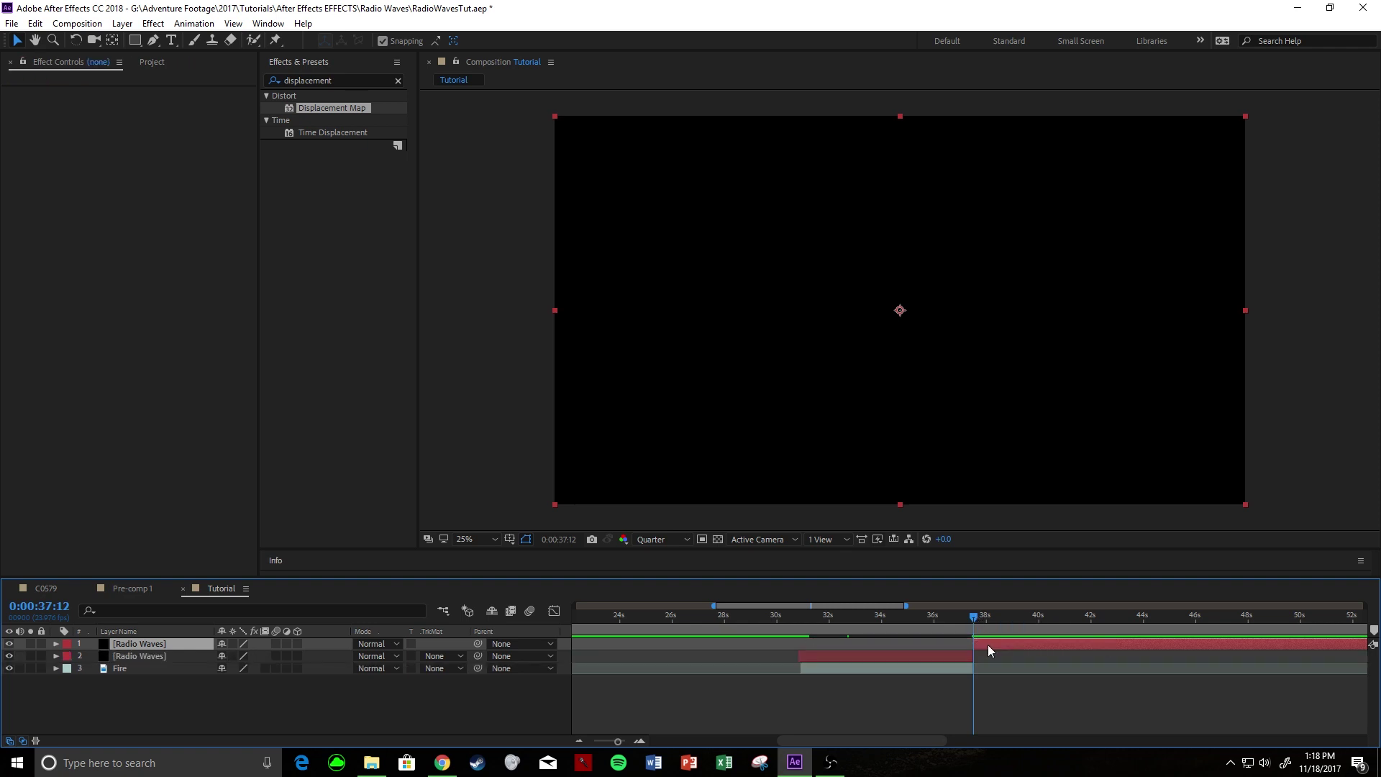
key("Delete")
left_click(800, 617)
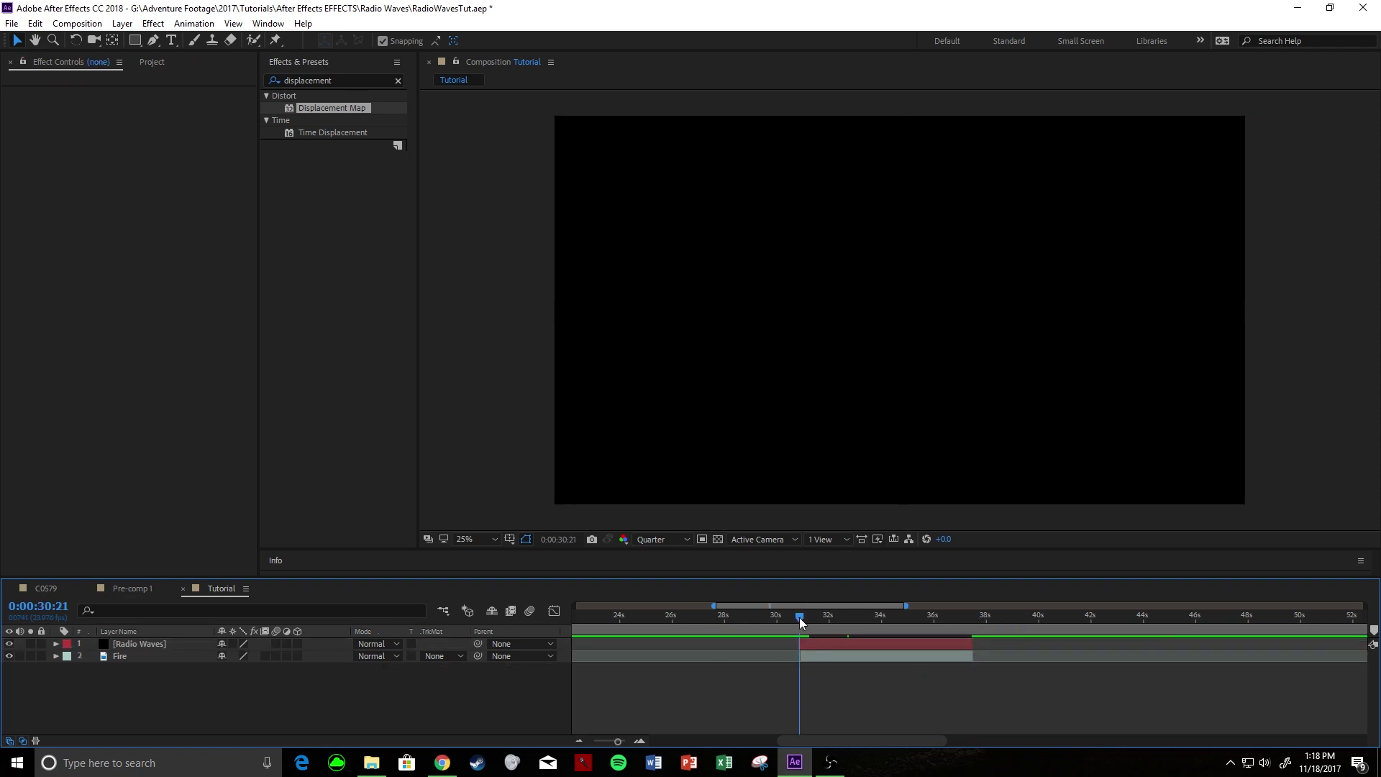
left_click(809, 641)
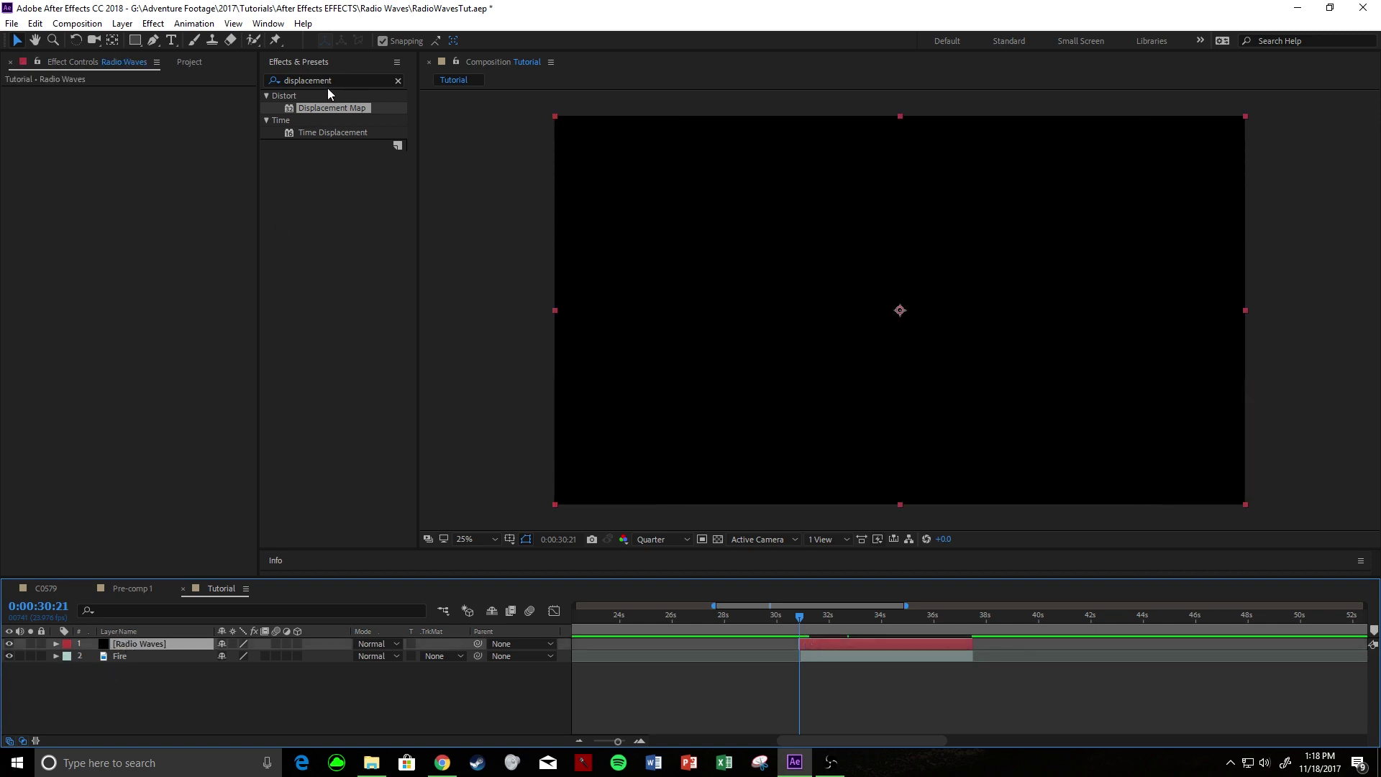
left_click(390, 80)
Step: Search for 'radio waves' and apply the Radio Waves effect to the solid, previewing at 0:00:31:03
left_click(398, 80)
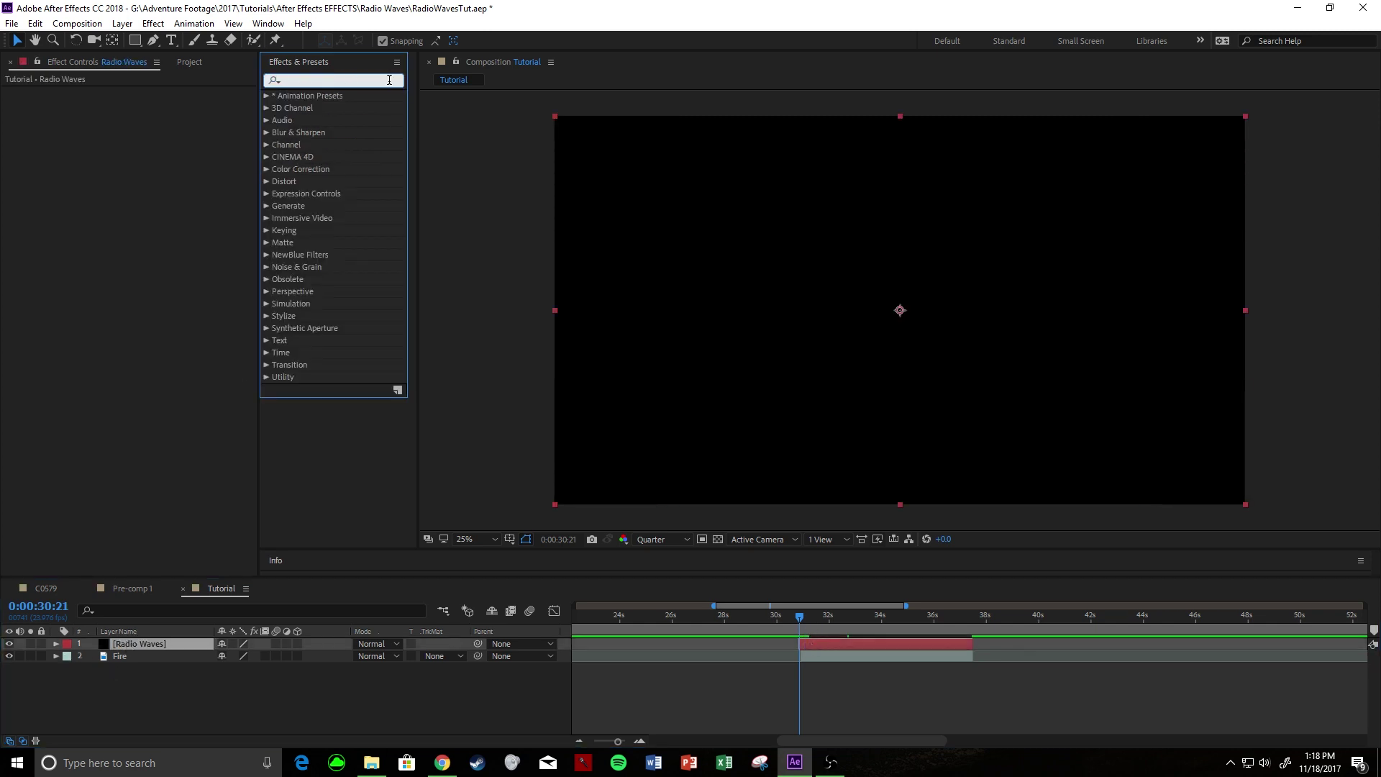
type("radio waves")
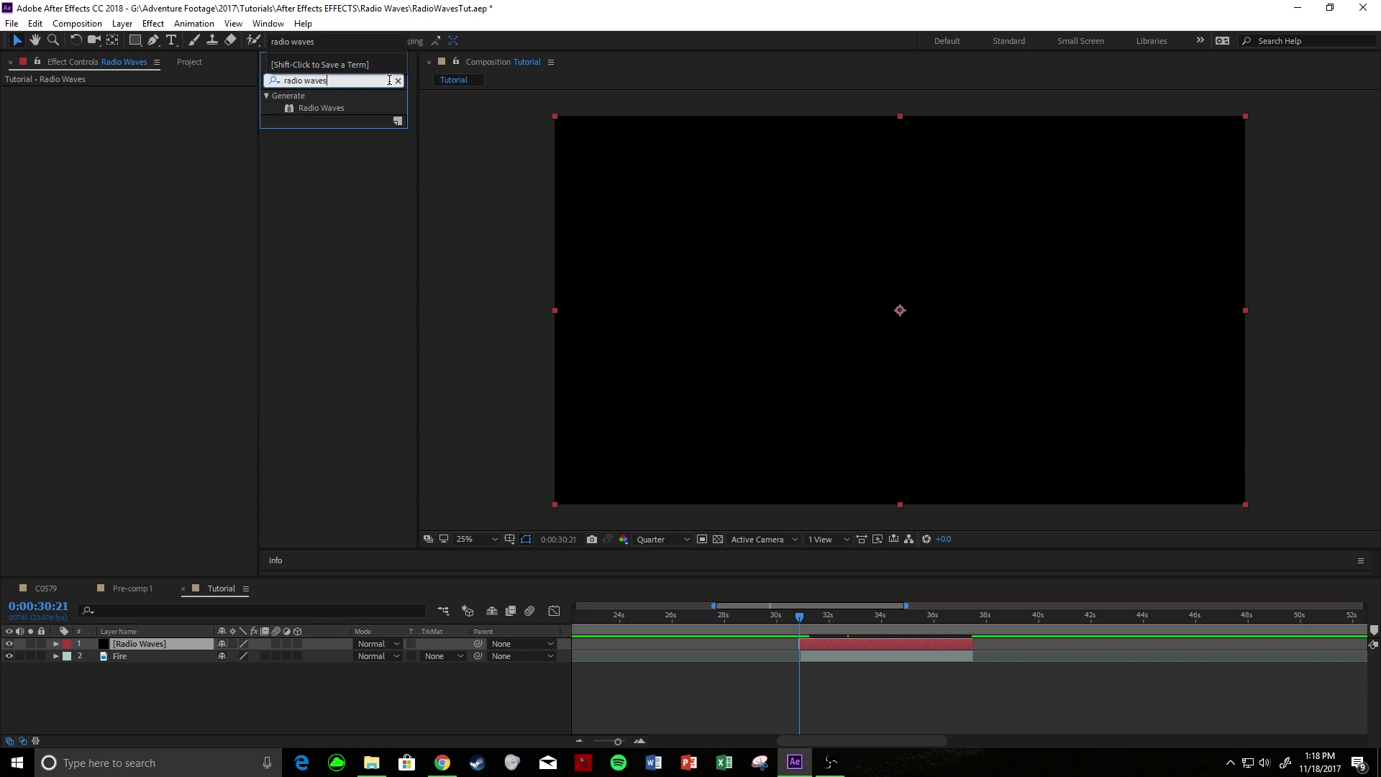
left_click_drag(321, 108, 167, 642)
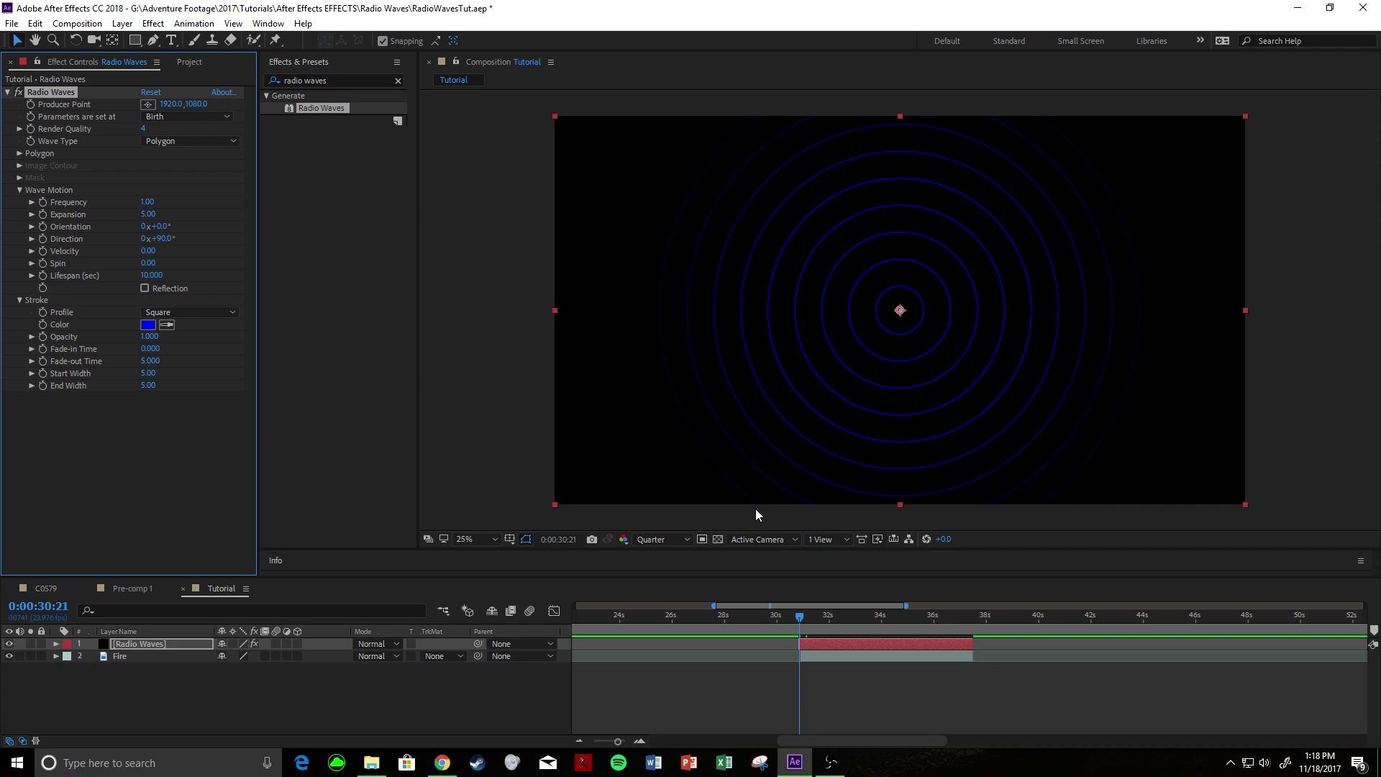
left_click_drag(801, 619, 806, 621)
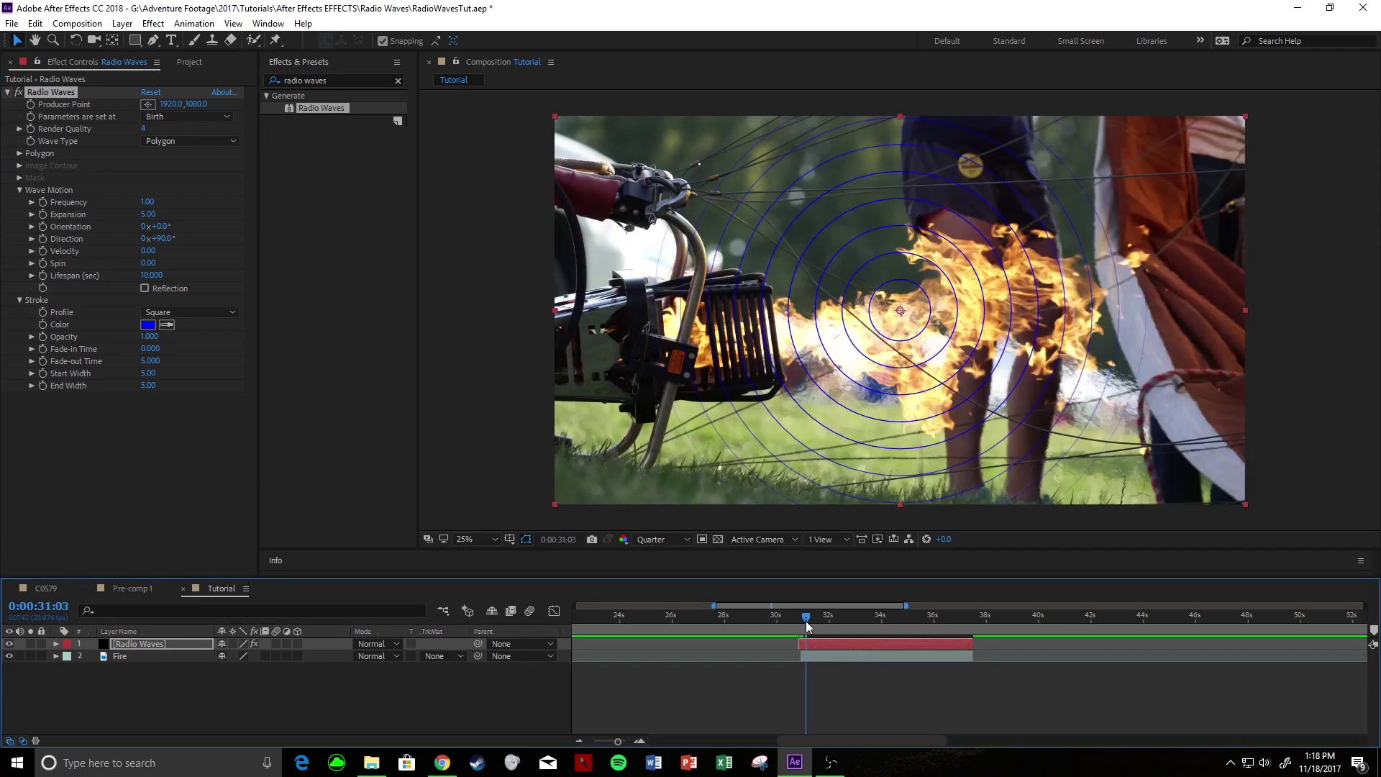
Step: Hide the Fire layer and move the wave Producer Point toward the lower right
left_click(9, 656)
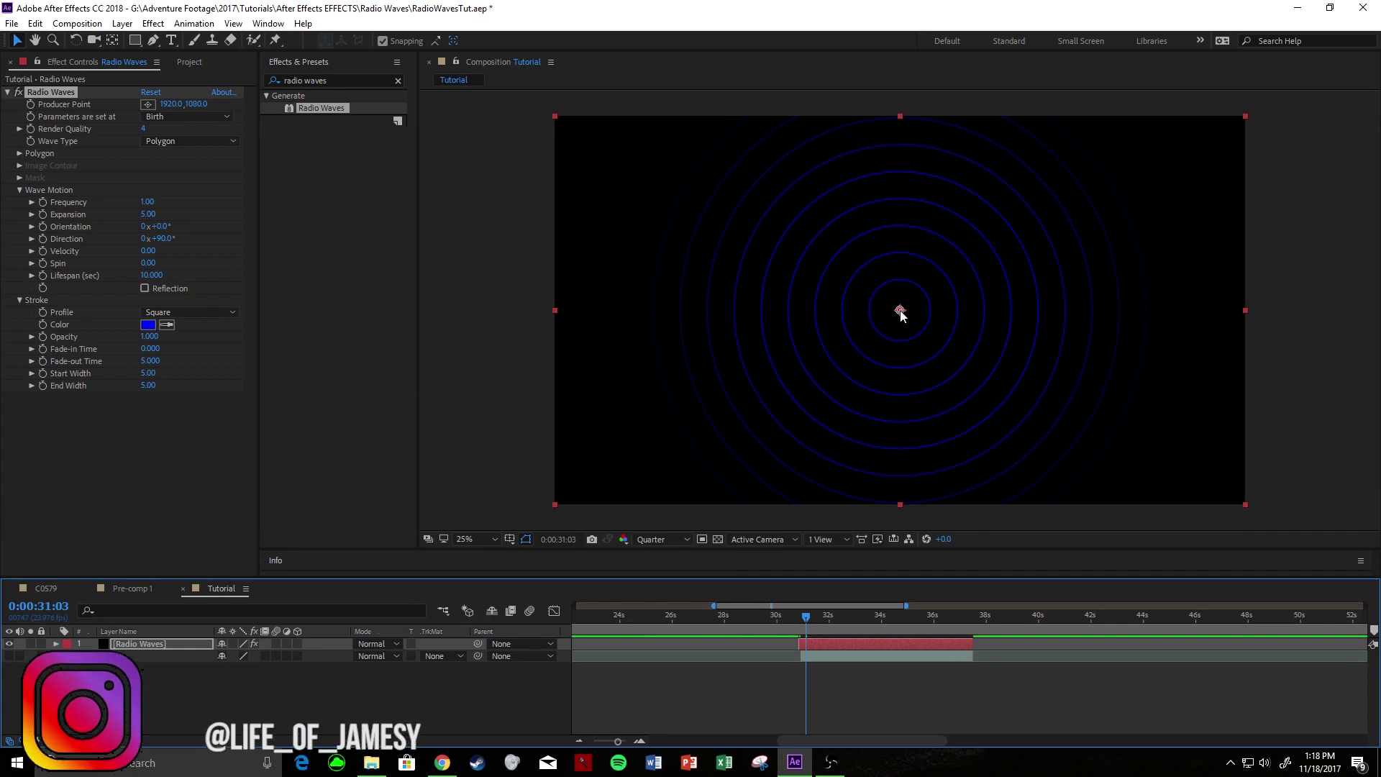
left_click_drag(171, 104, 193, 105)
left_click_drag(904, 311, 940, 330)
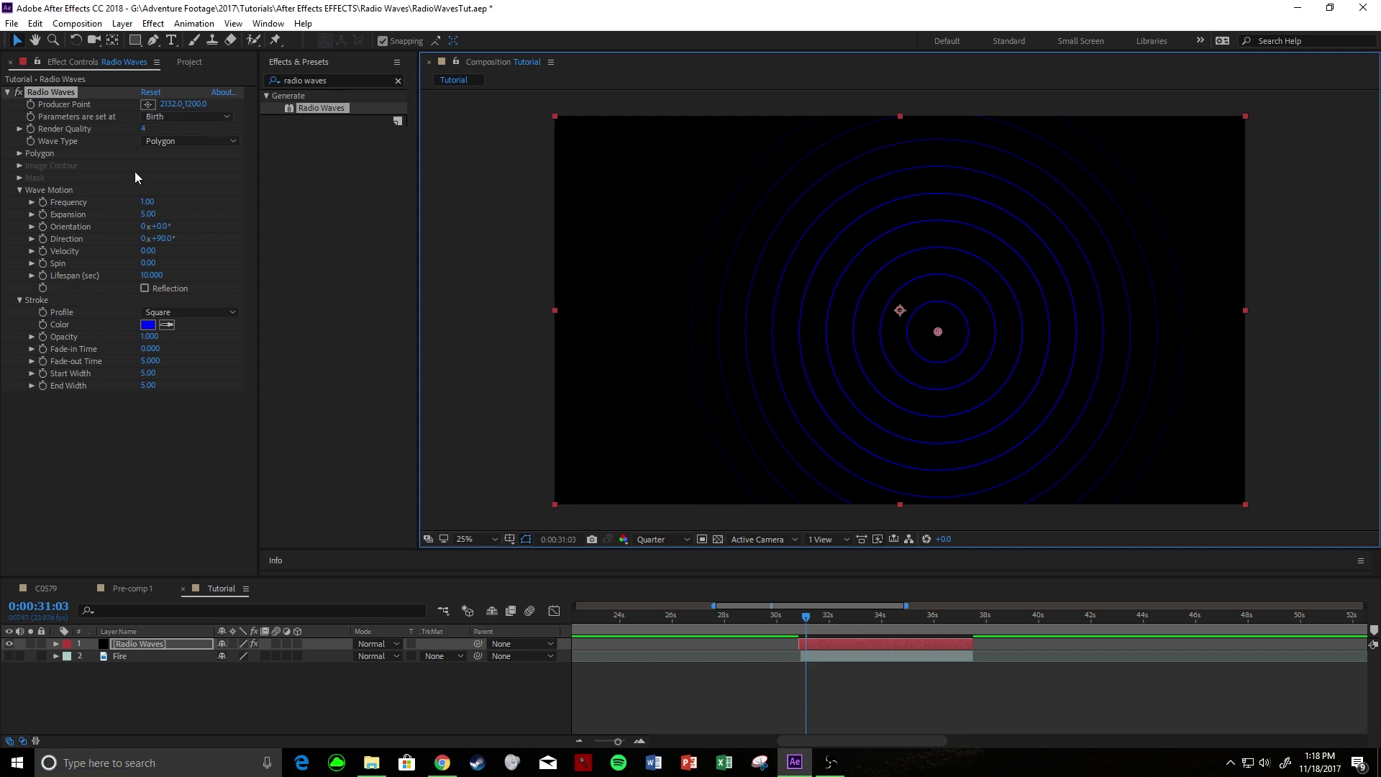
Step: Set the Radio Waves Frequency to 3, after trying 4
left_click(145, 203)
type("4")
key("Return")
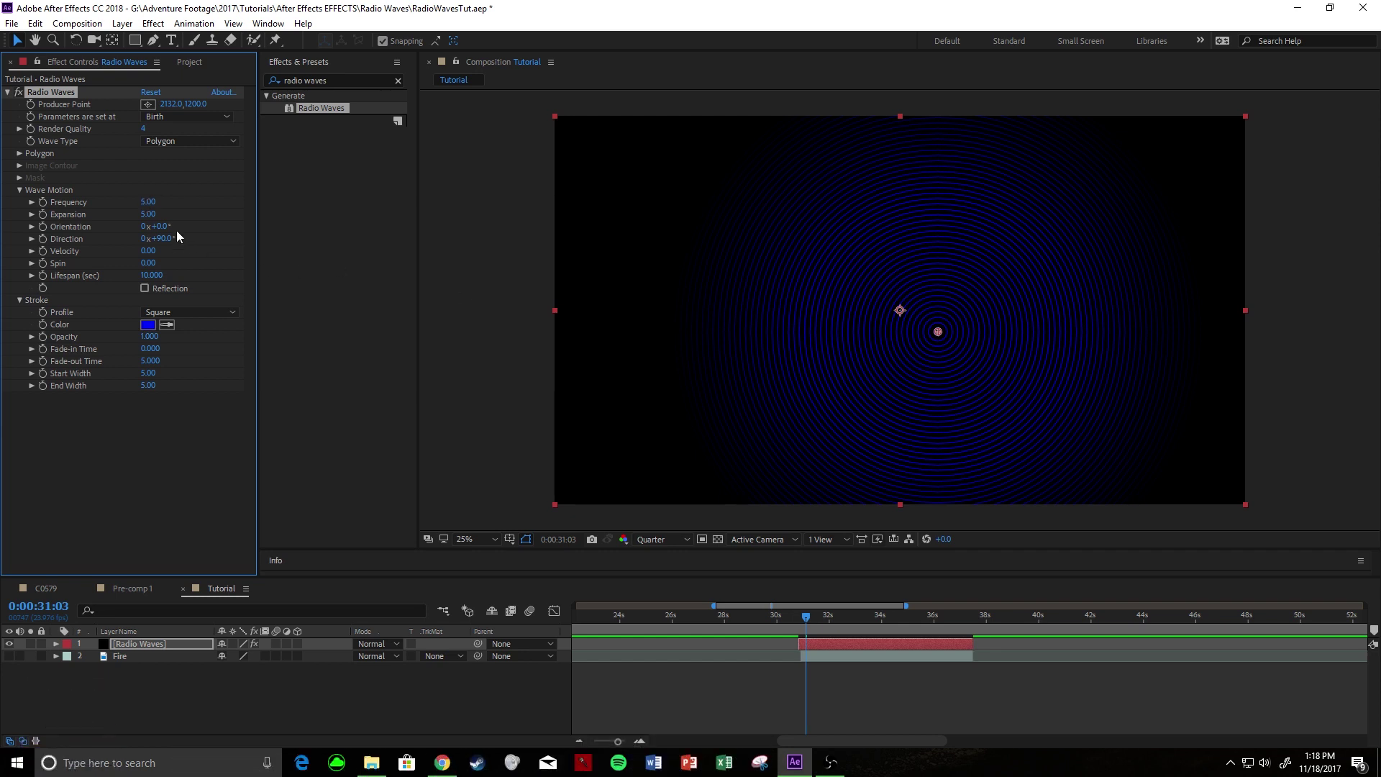
left_click(147, 201)
type("3")
key("Return")
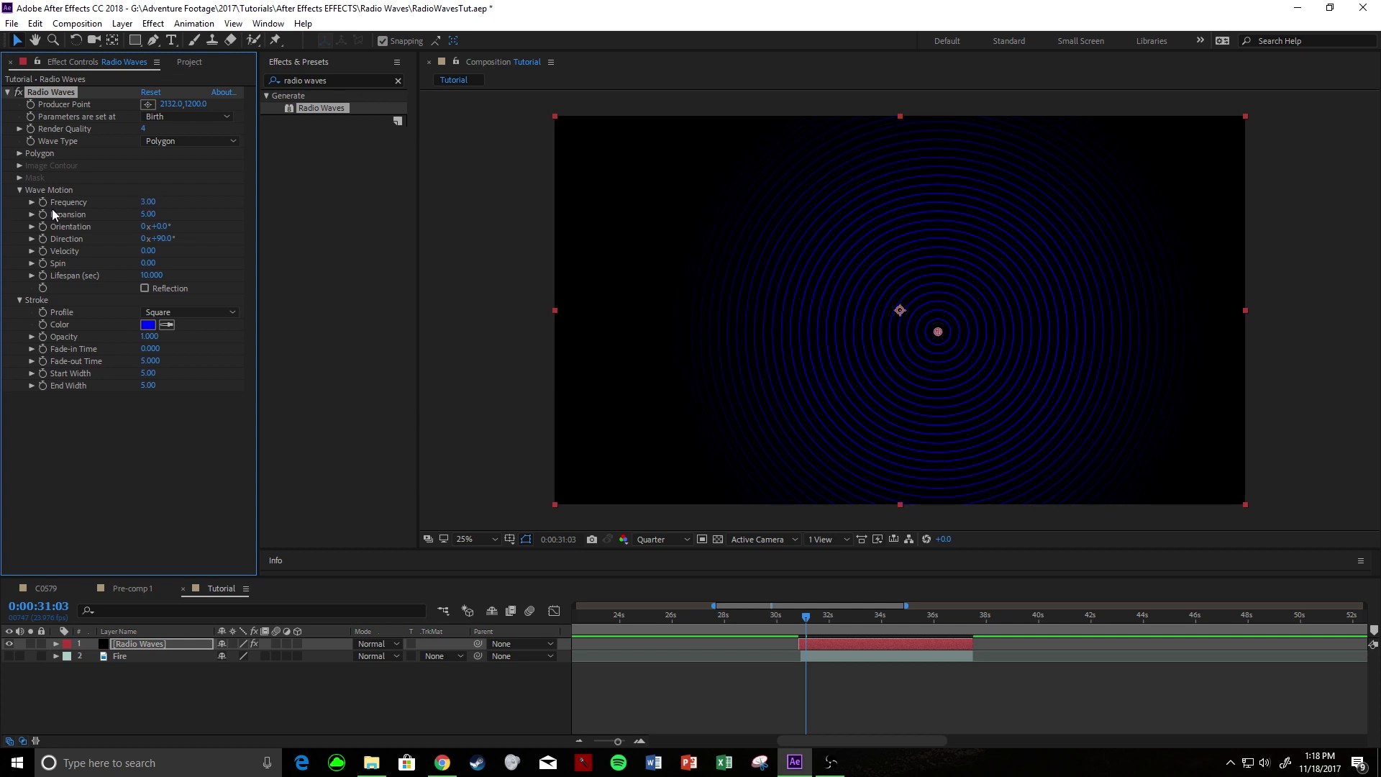
Step: Set Expansion to 15 and Lifespan to 6 seconds, then try the reflection option
left_click(147, 214)
type("30")
key("Return")
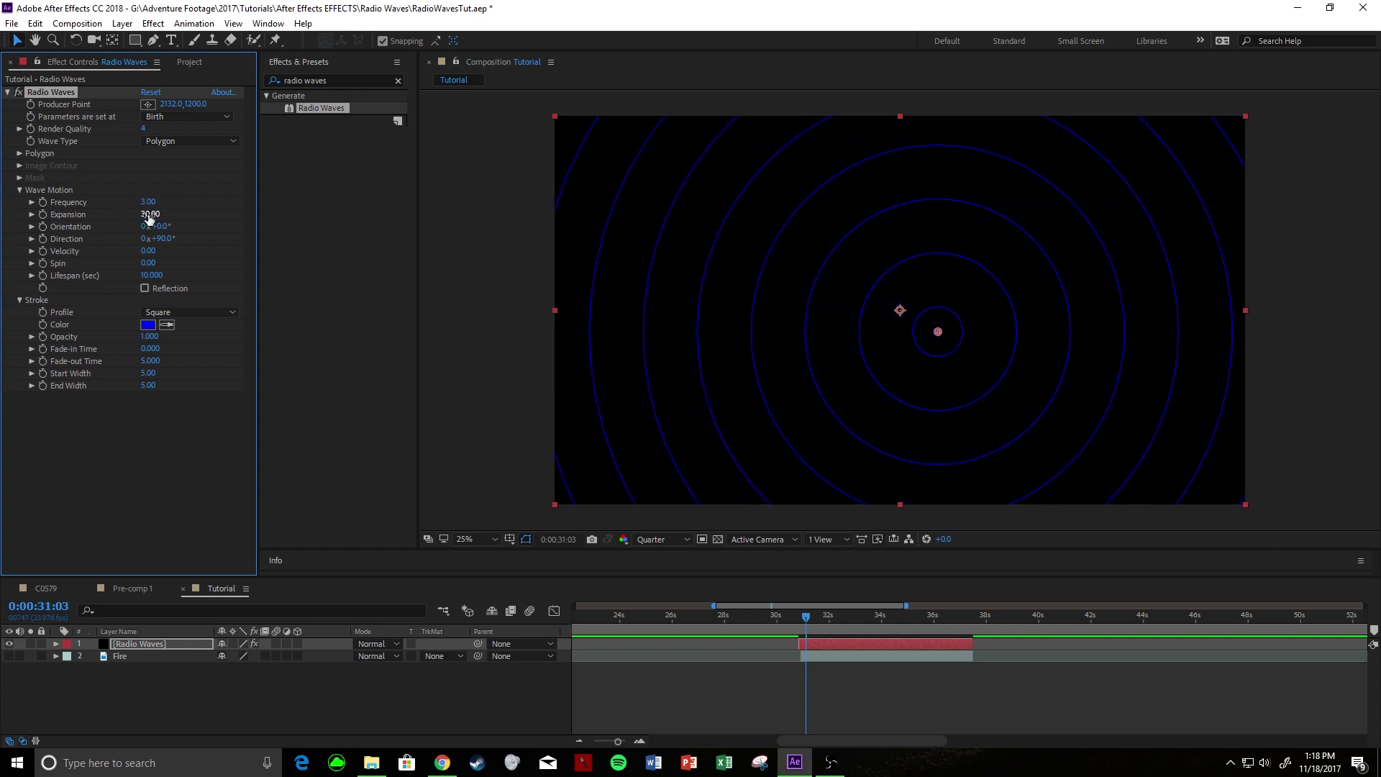
left_click(150, 214)
type("15")
key("Return")
left_click(150, 275)
type("6")
key("Return")
left_click(148, 286)
Step: Make the wave stroke colour white (FFFFFF)
left_click(153, 326)
type("FFFFFF")
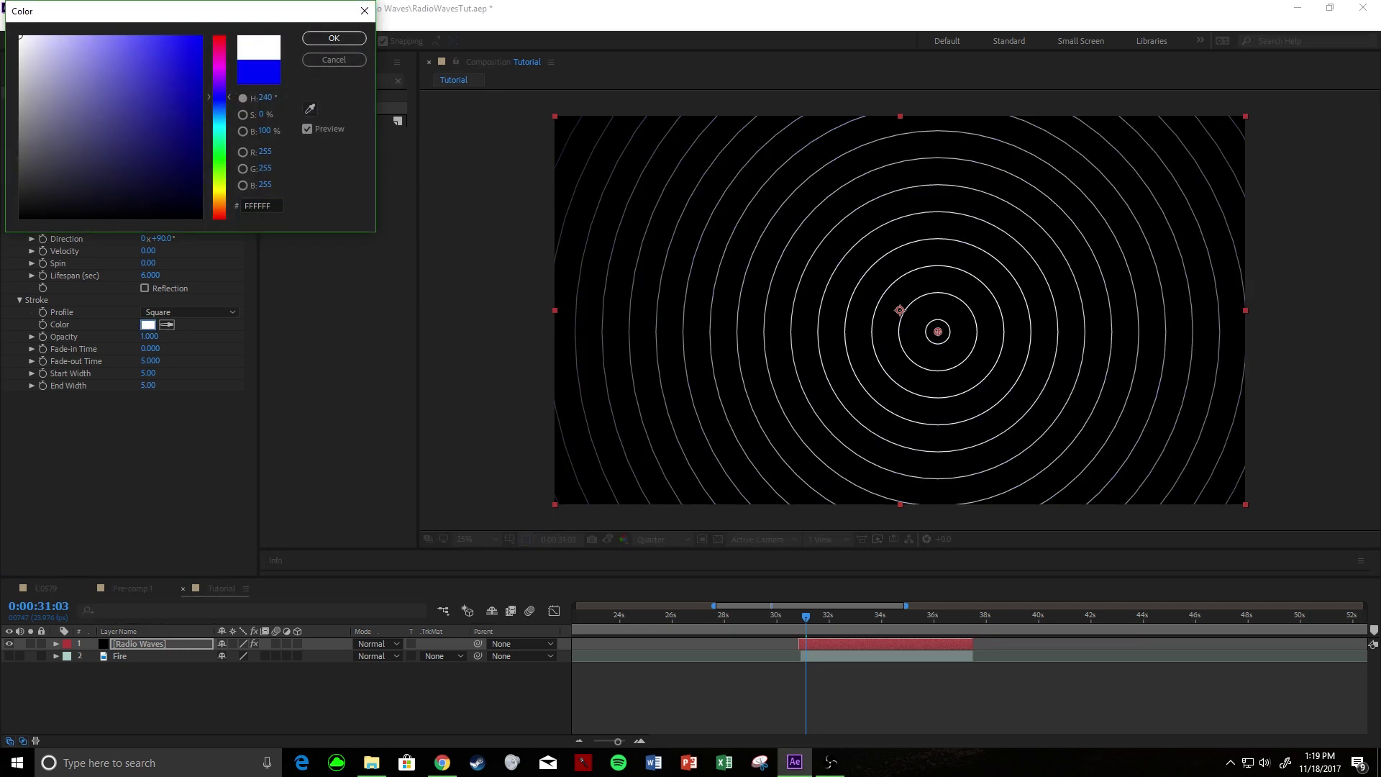
left_click(334, 38)
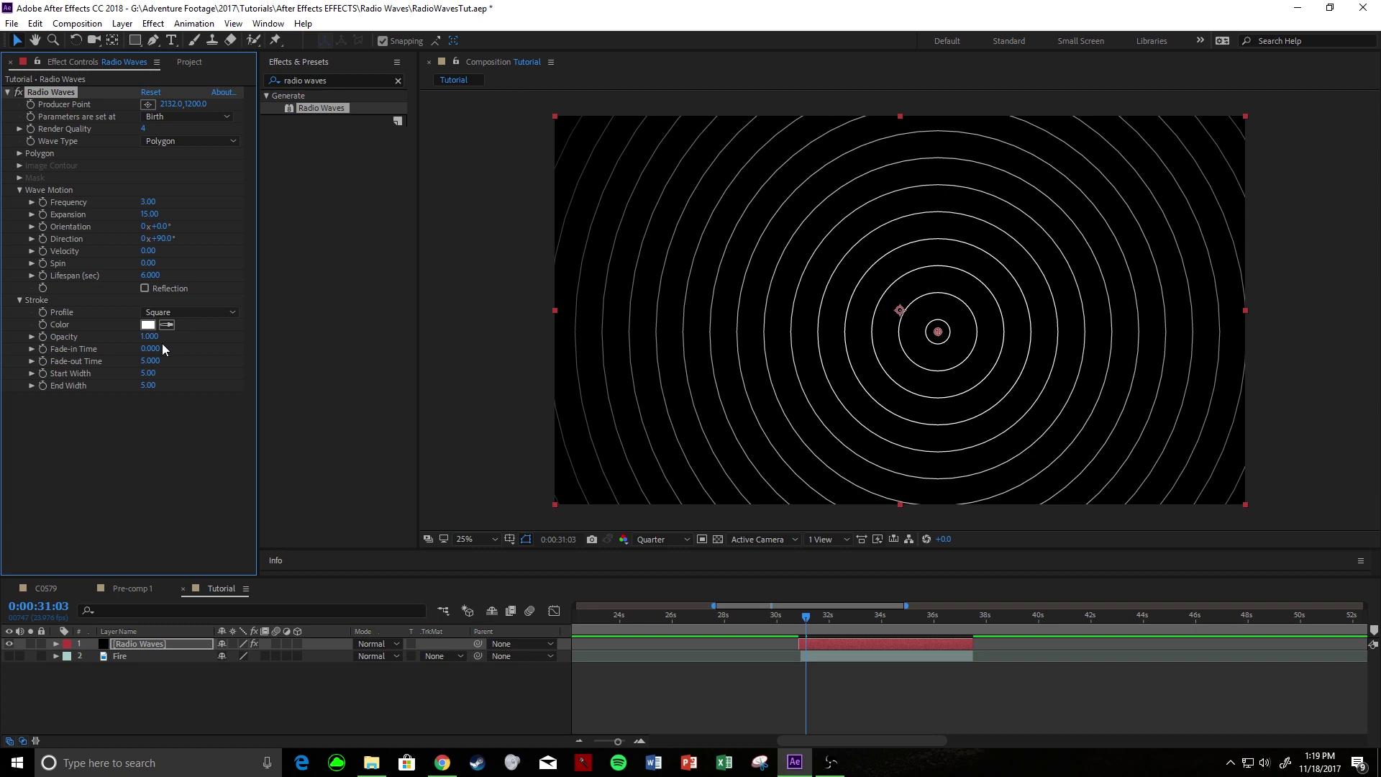
Step: Set stroke Start Width 50 and End Width 20, keeping parameters set at Birth
left_click(148, 373)
type("50")
key("Return")
left_click(148, 385)
type("20")
key("Return")
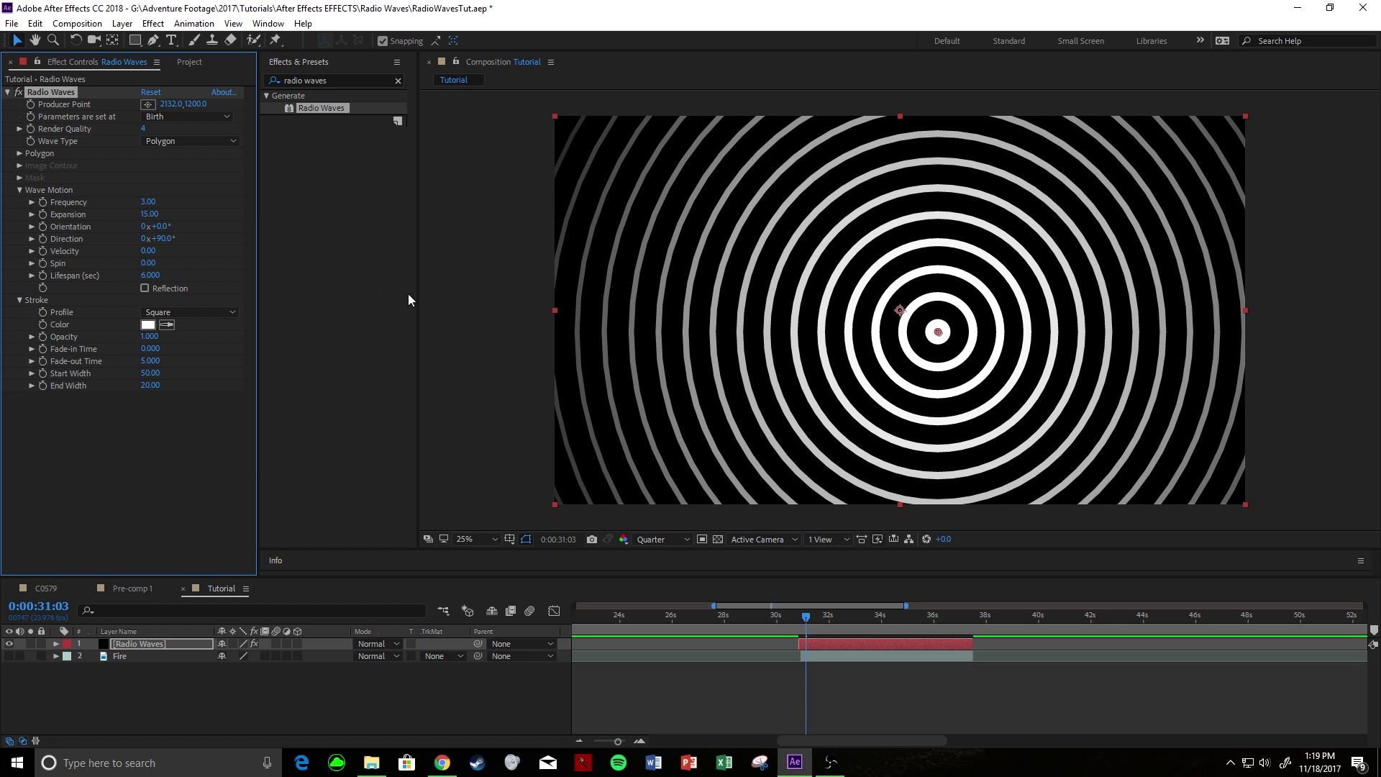
left_click(174, 117)
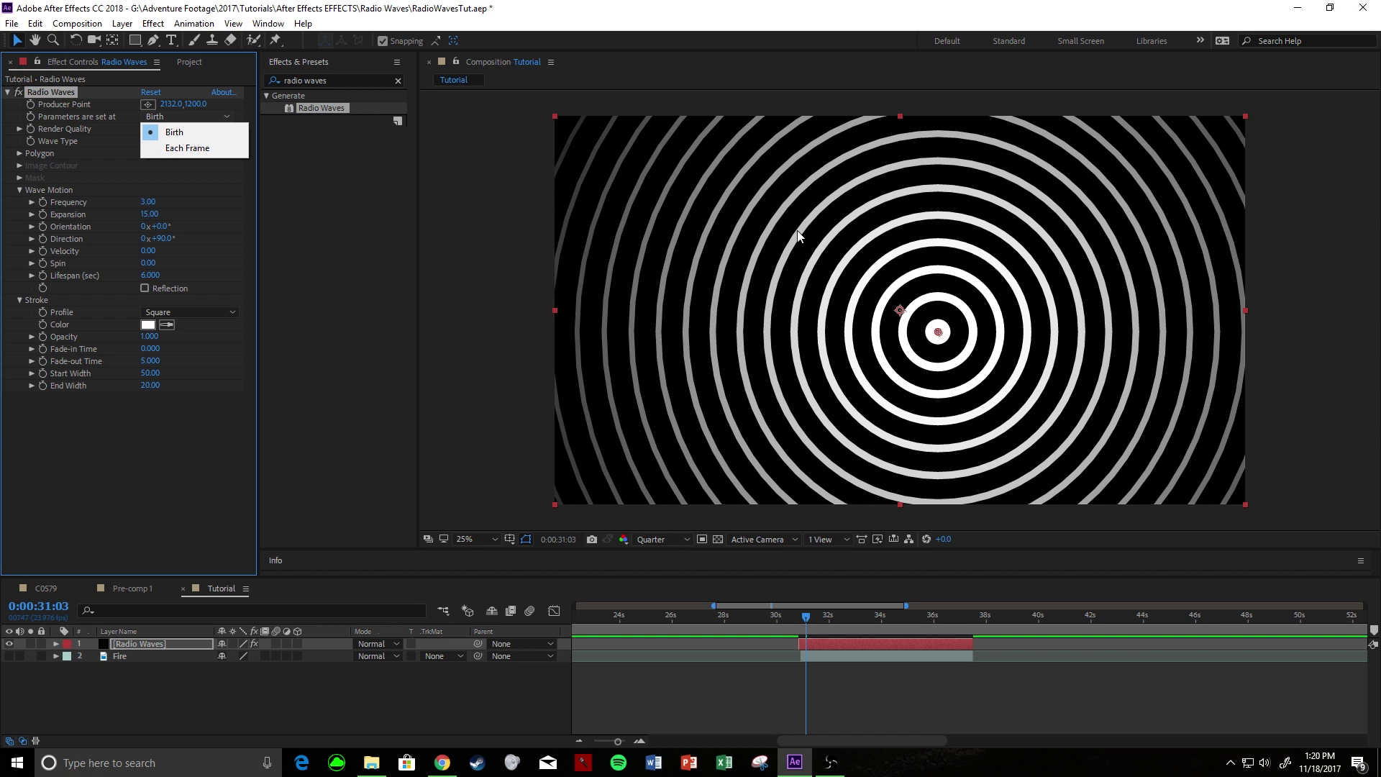
left_click(194, 134)
Step: Add a black solid named 'Mask' at the top of the Tutorial composition
left_click(232, 700)
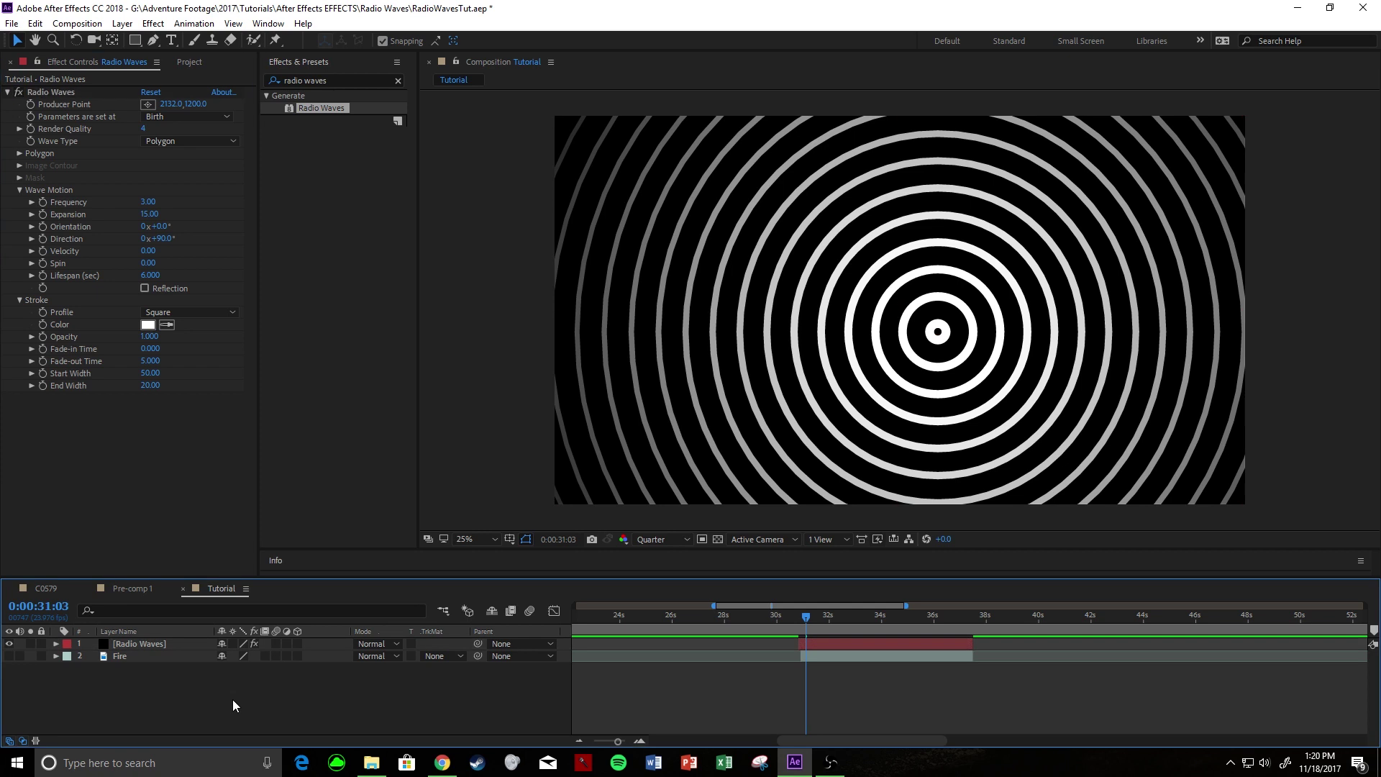
right_click(226, 688)
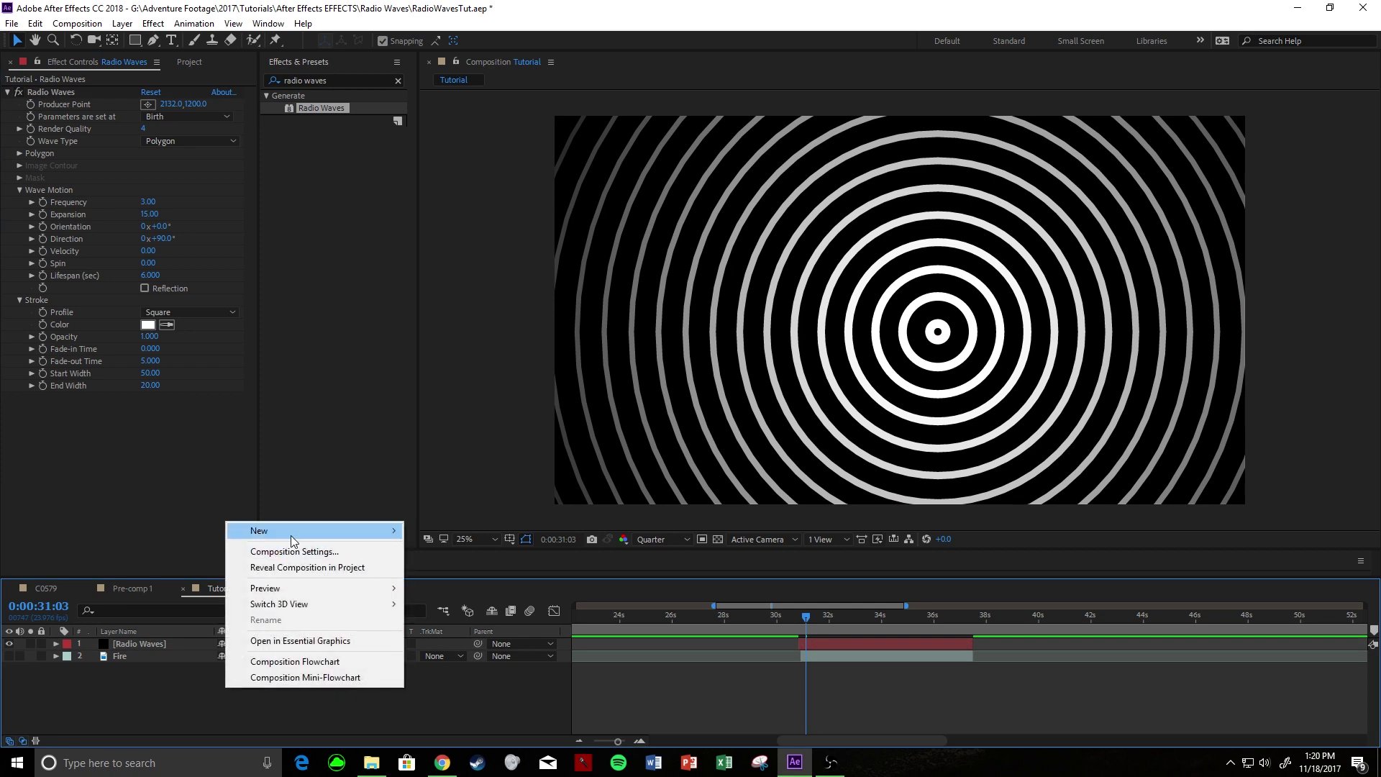
mouse_move(356, 531)
left_click(440, 568)
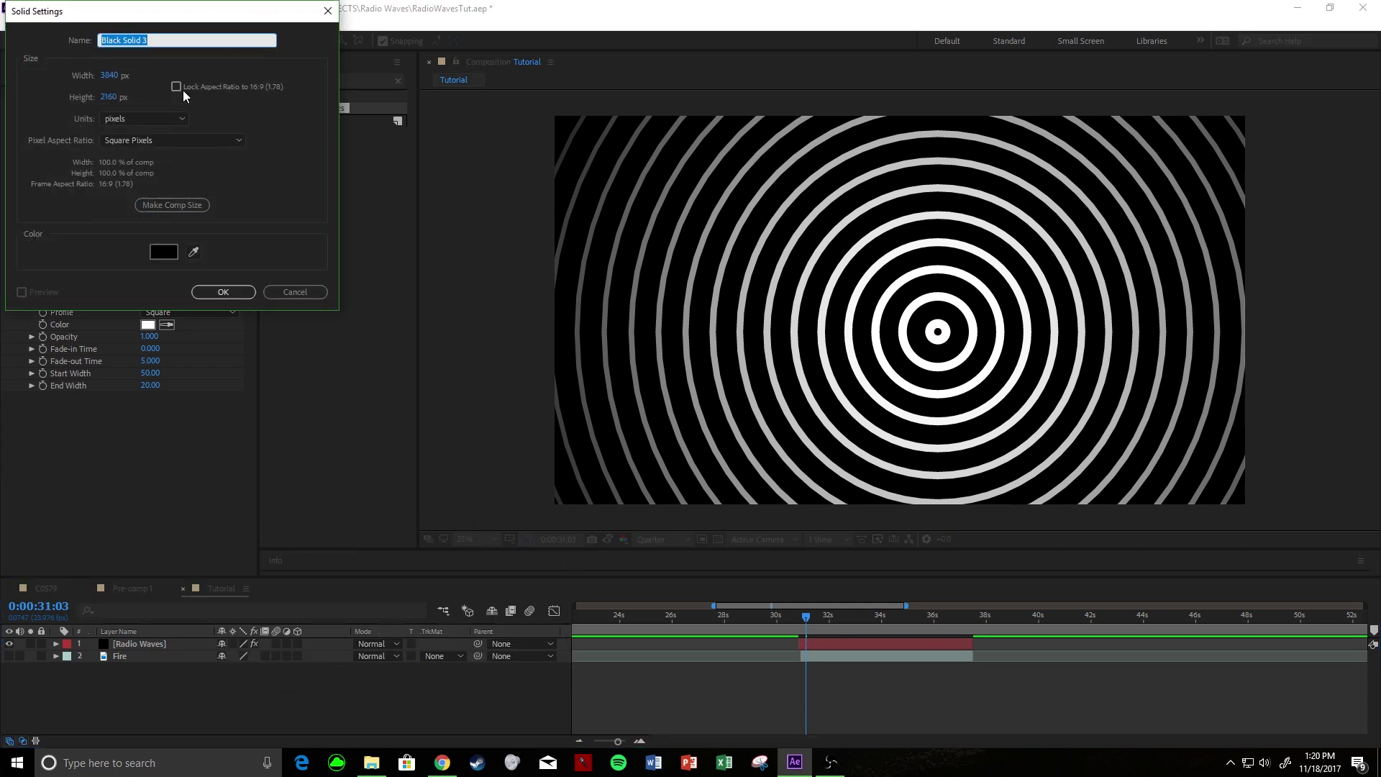
type("Mask")
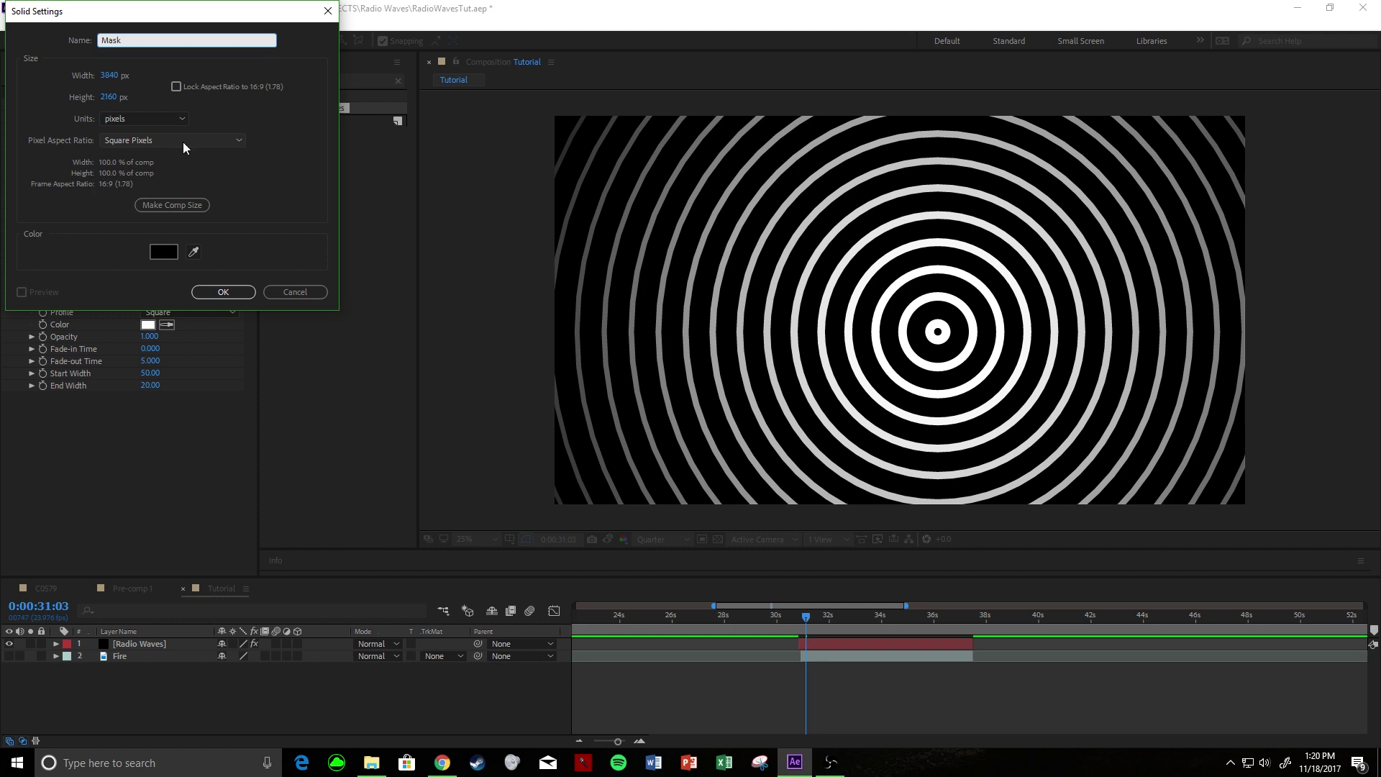
left_click(236, 292)
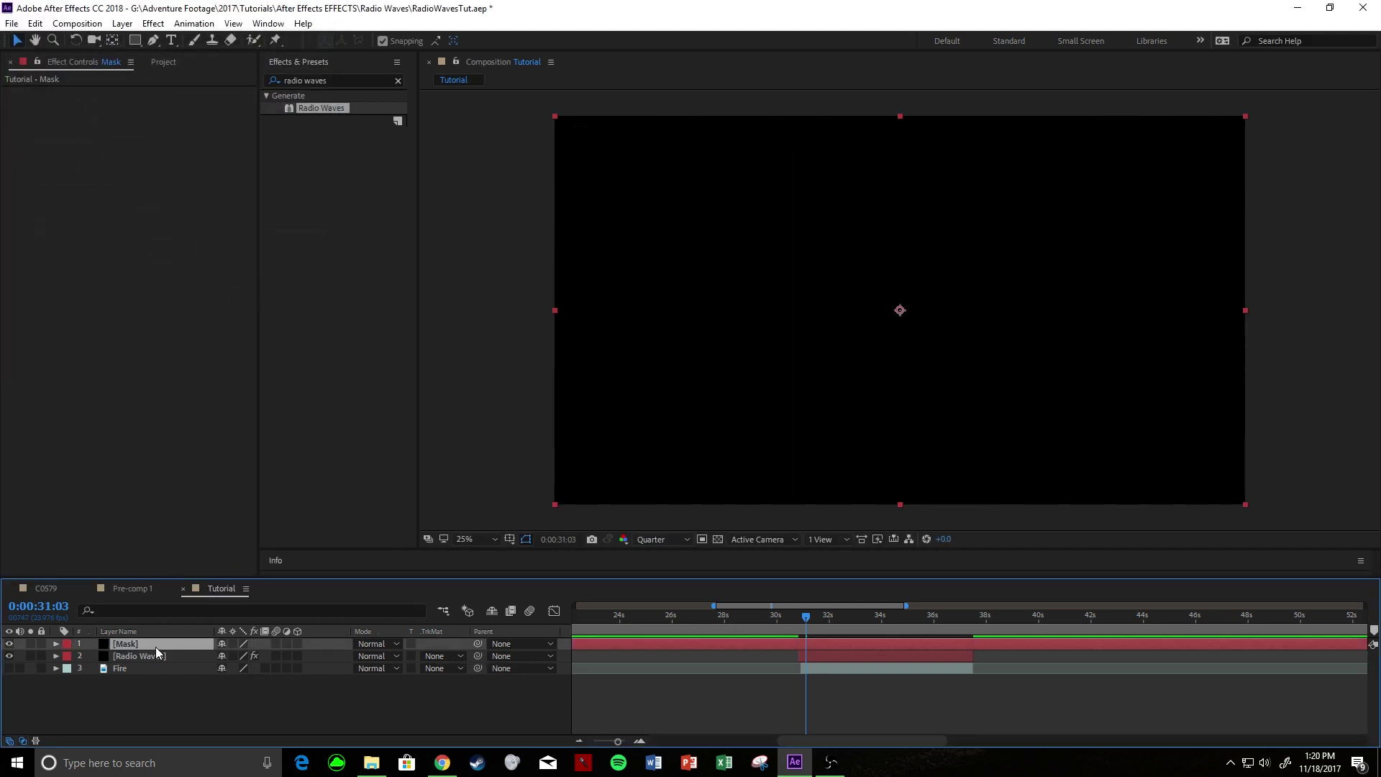
Step: Show the Fire layer, split the Mask at 0:00:30:19 and delete the earlier piece
left_click(10, 668)
left_click_drag(801, 620, 797, 623)
key("ctrl+shift+d")
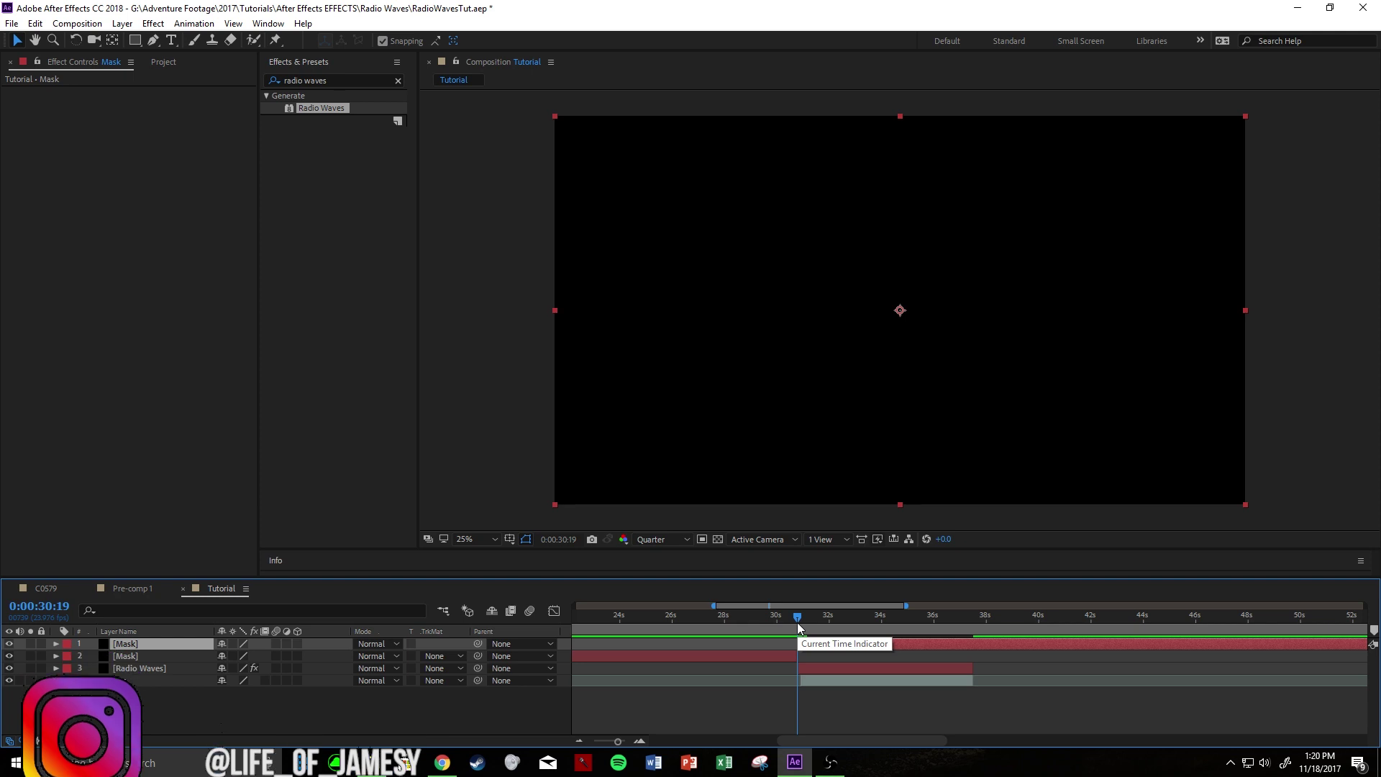
left_click(786, 656)
key("Delete")
Step: Split the Mask at 0:00:37:13 and delete the piece after the waves end
left_click(975, 623)
left_click(977, 644)
key("ctrl+shift+d")
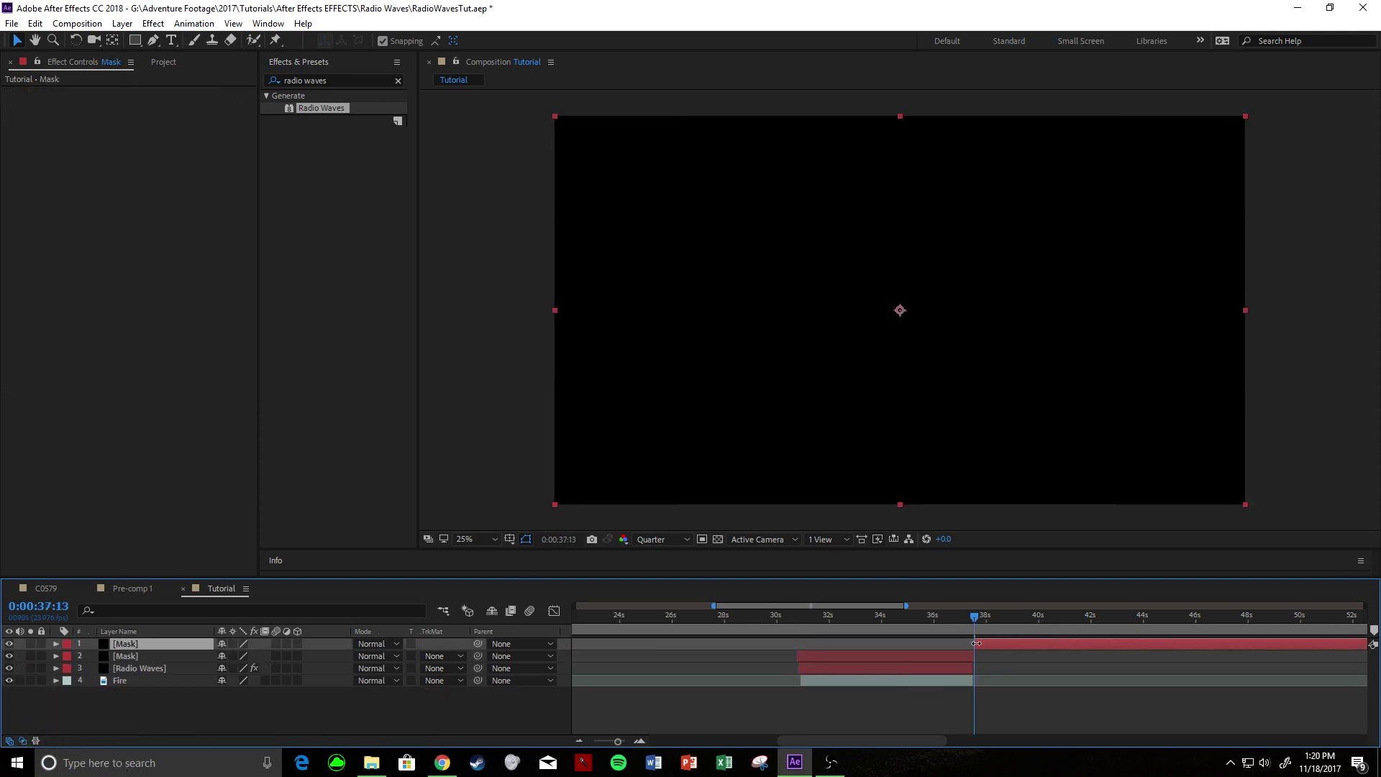
key("Delete")
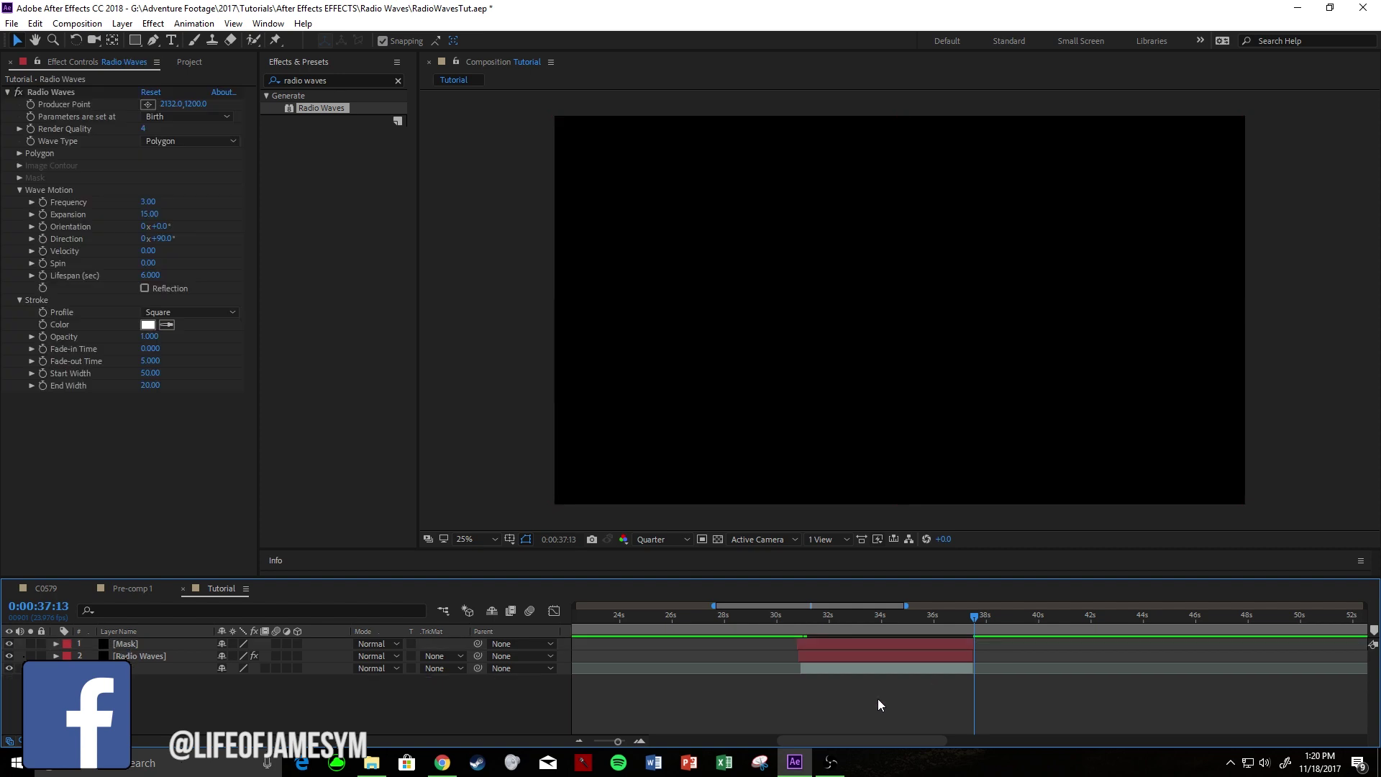
Step: Toggle Radio Waves and Mask visibility around 0:00:31:08 to view the waves over the footage
left_click(809, 615)
left_click(816, 644)
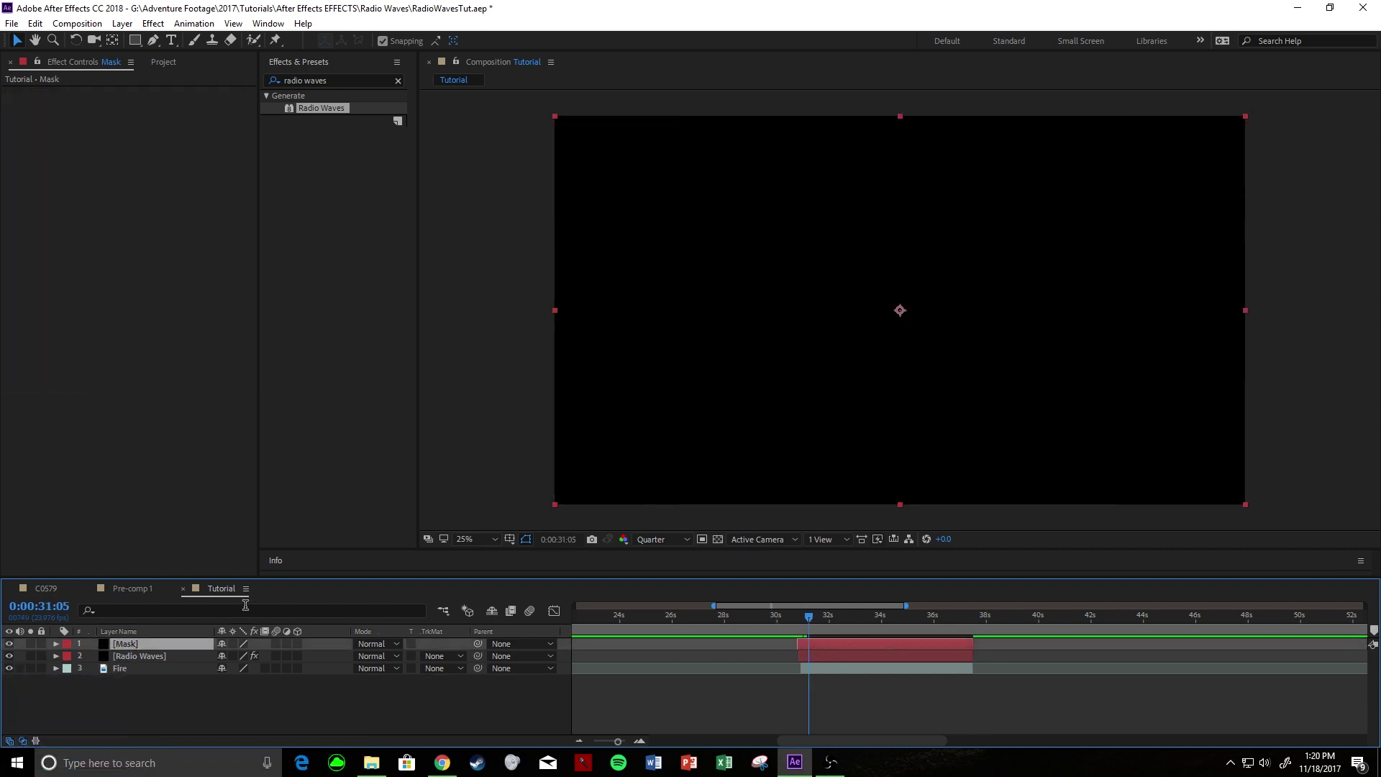
left_click(10, 656)
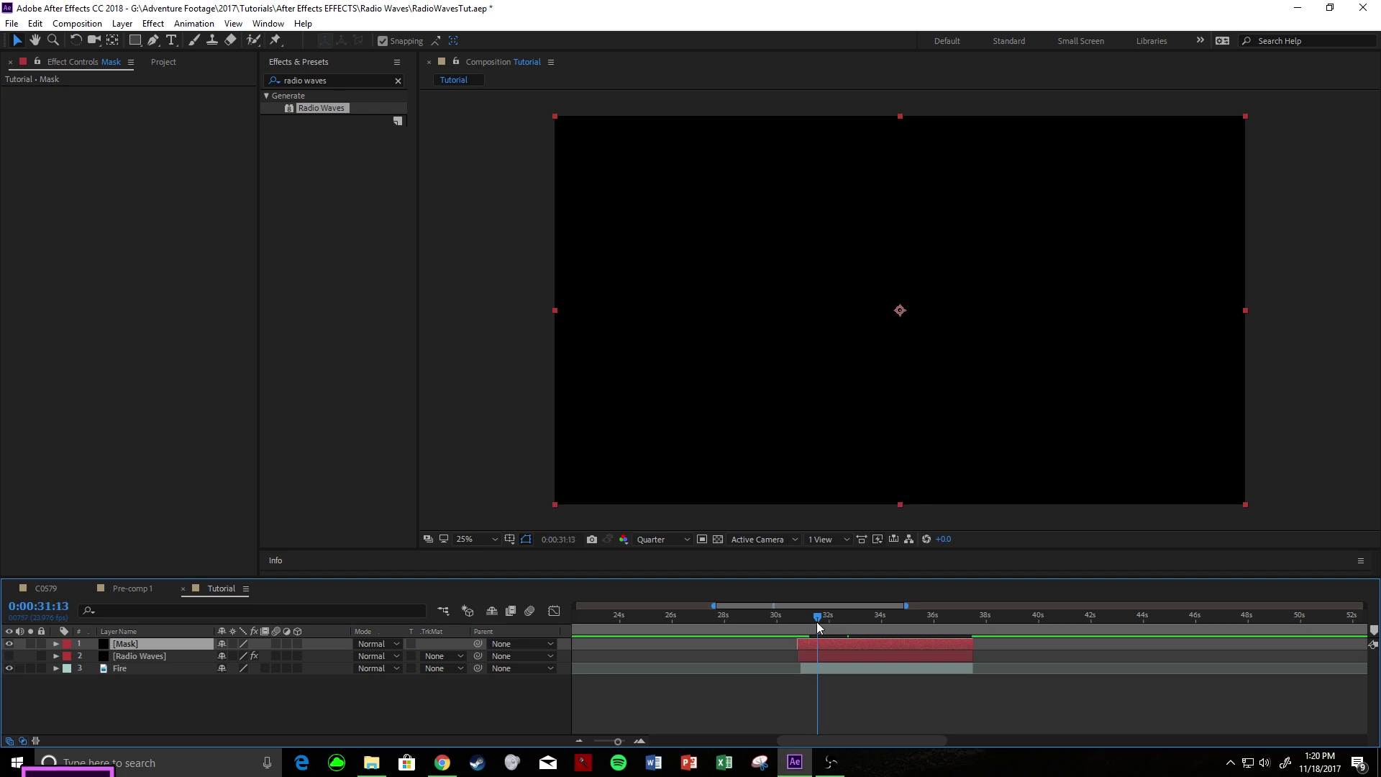
left_click(817, 620)
left_click(812, 620)
left_click(9, 655)
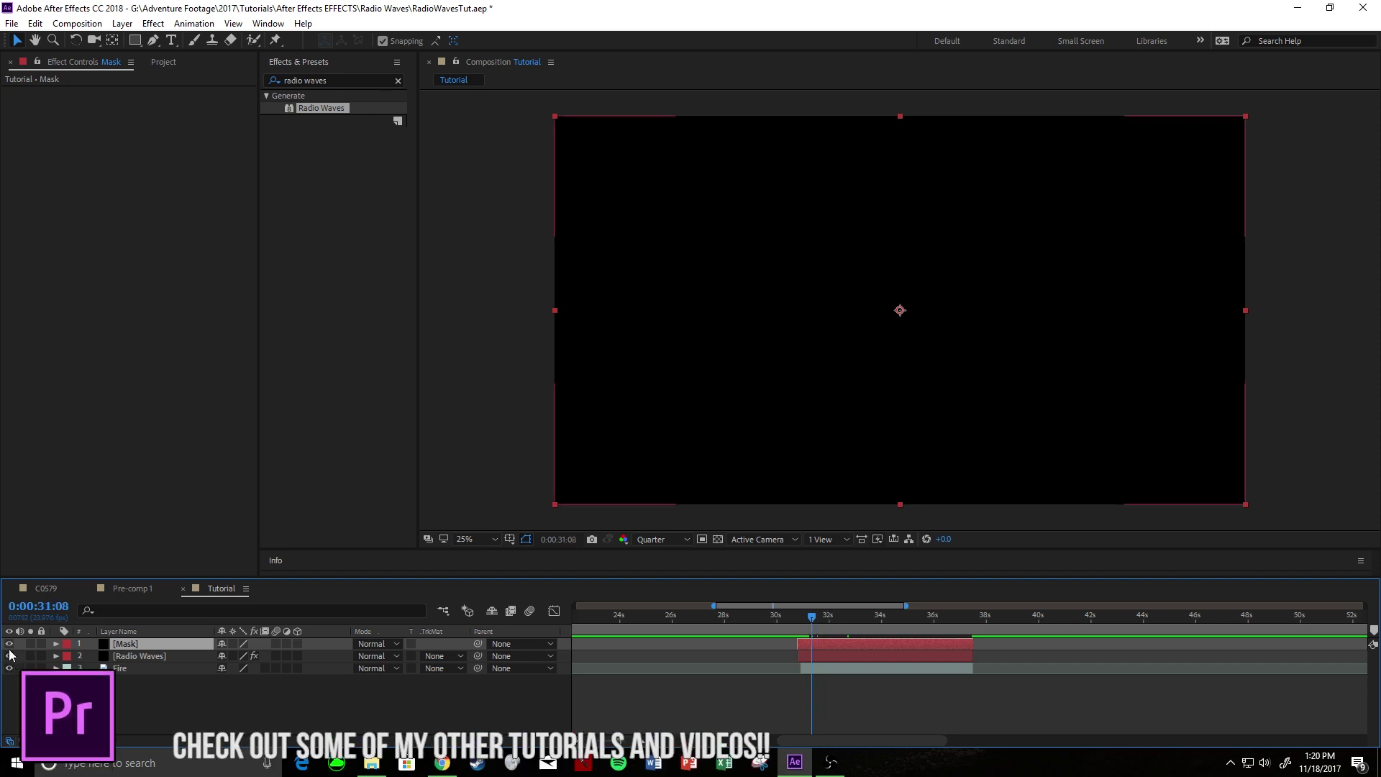
left_click(10, 644)
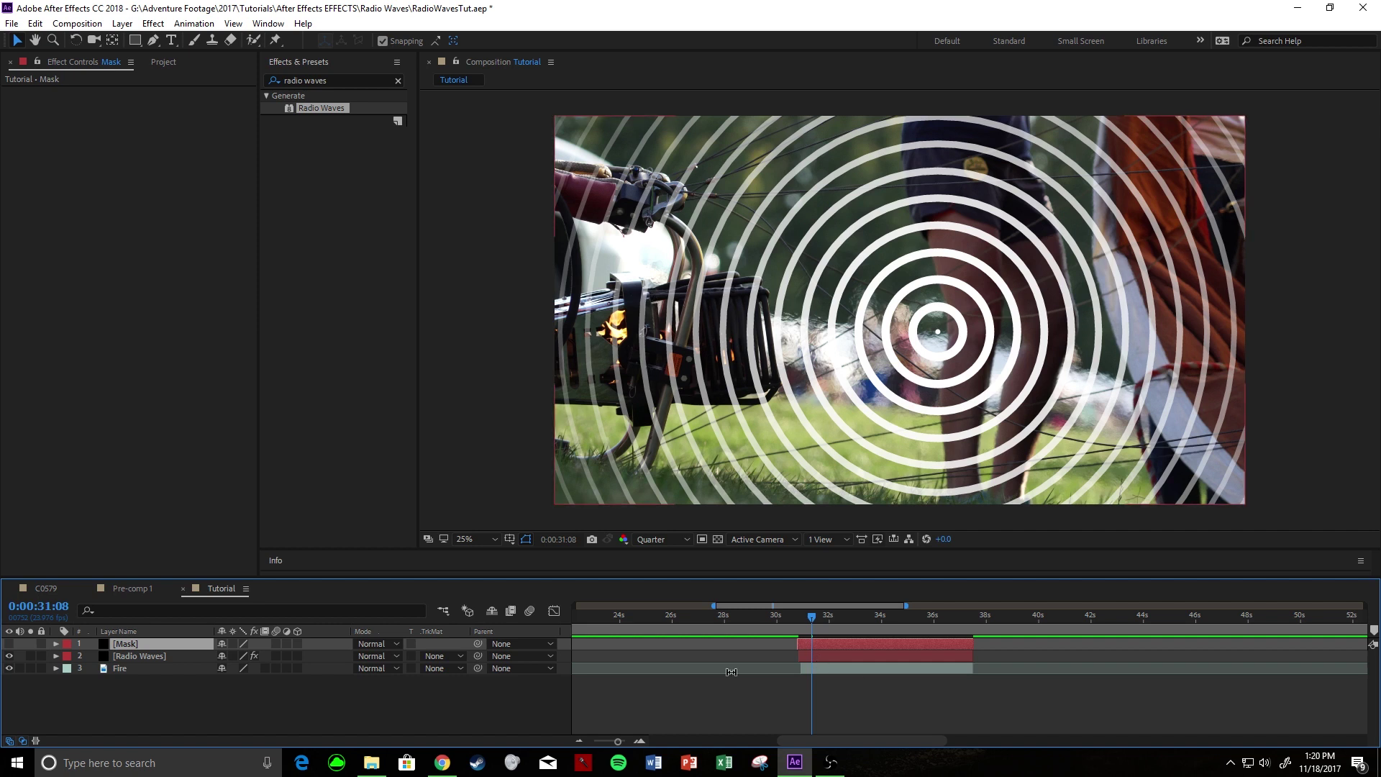
left_click(152, 657)
left_click(85, 105)
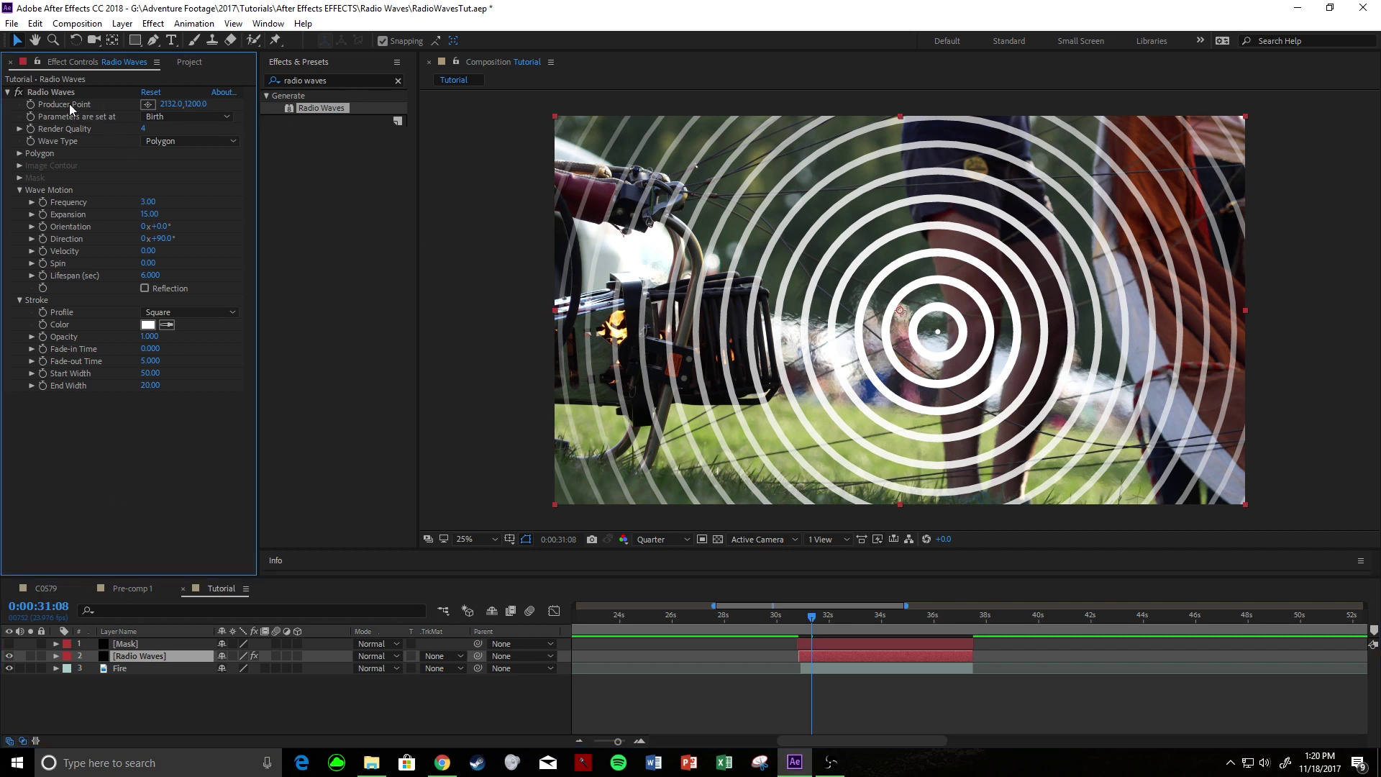
left_click(56, 656)
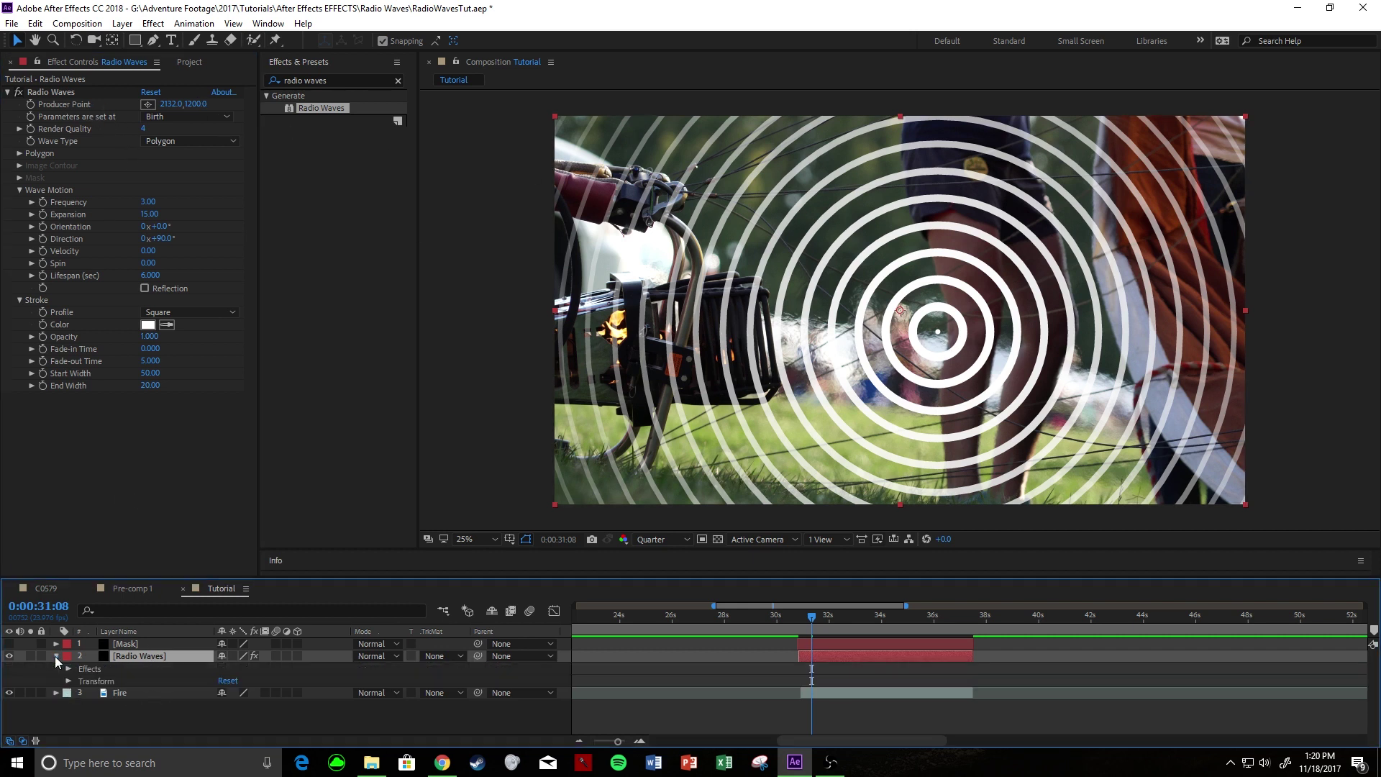
left_click_drag(908, 353, 912, 341)
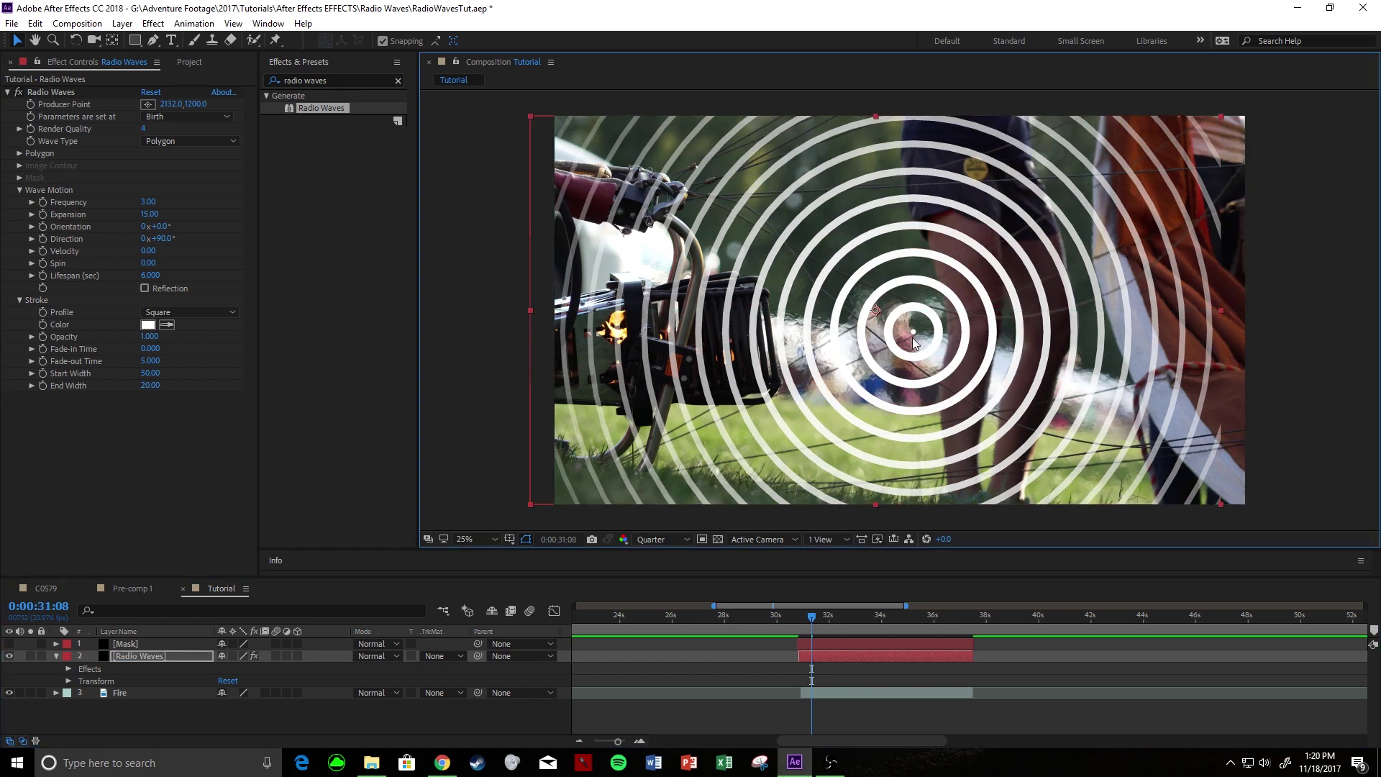
key("ctrl+z")
left_click(68, 106)
Step: Drag the Radio Waves Producer Point onto the burner at 936, 1276
left_click(63, 92)
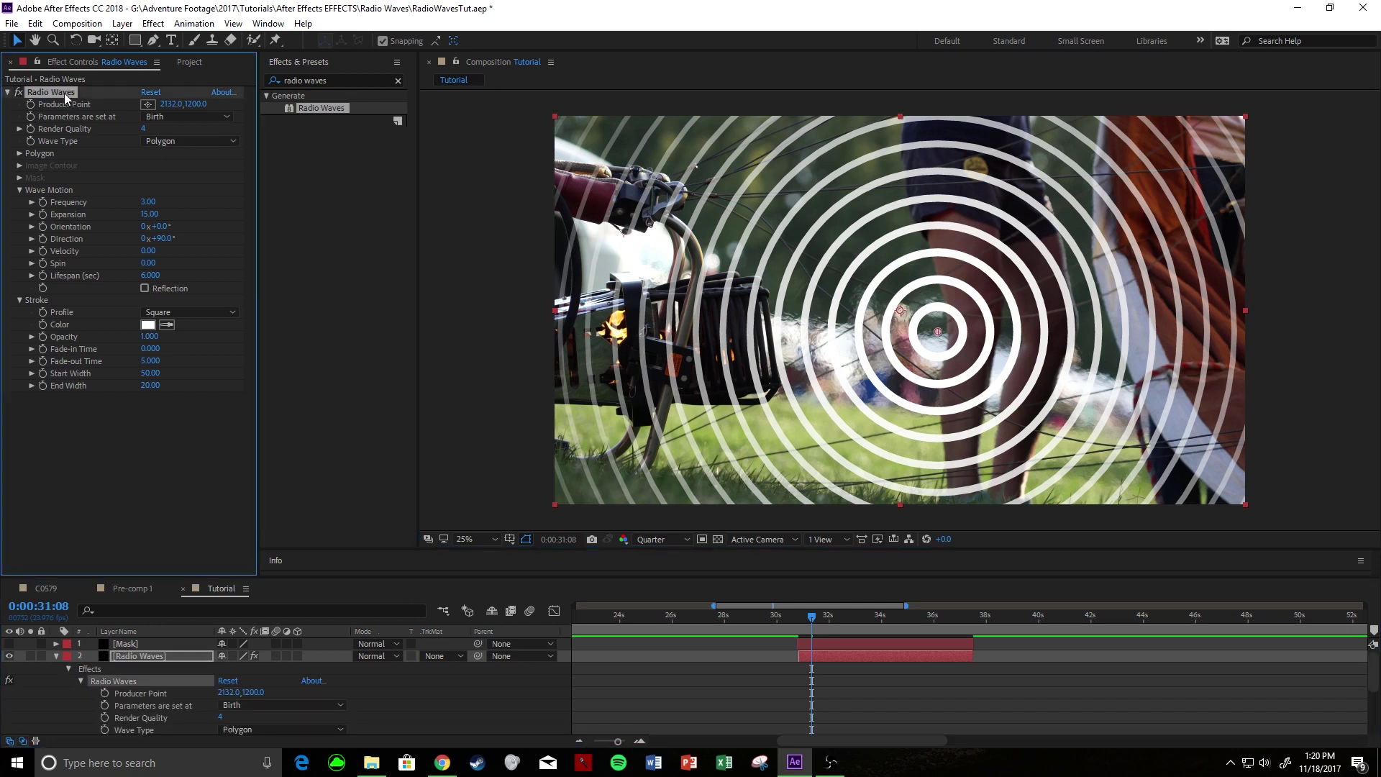
left_click_drag(936, 335, 724, 349)
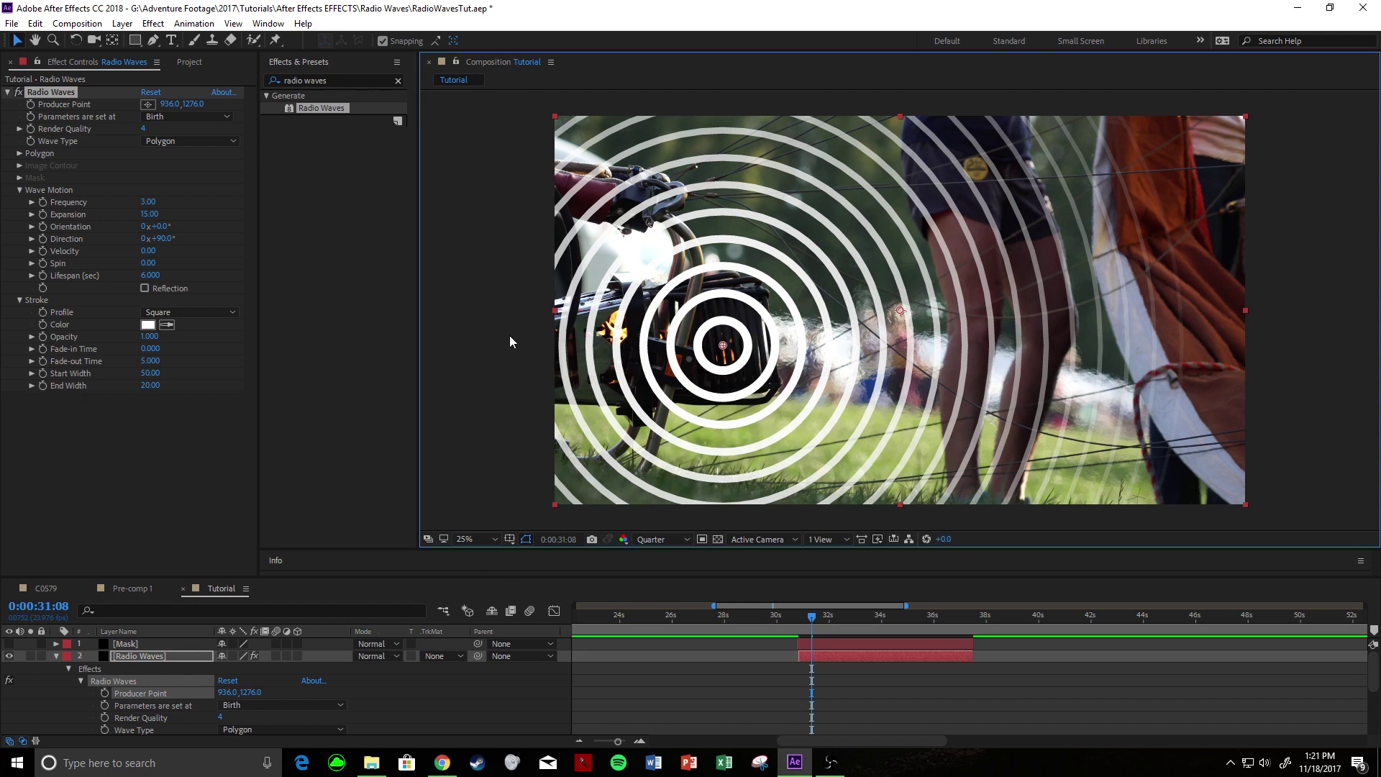
Step: Draw a closed four-point cone mask on the Mask solid from the burner past the right edge, and show it
left_click(58, 657)
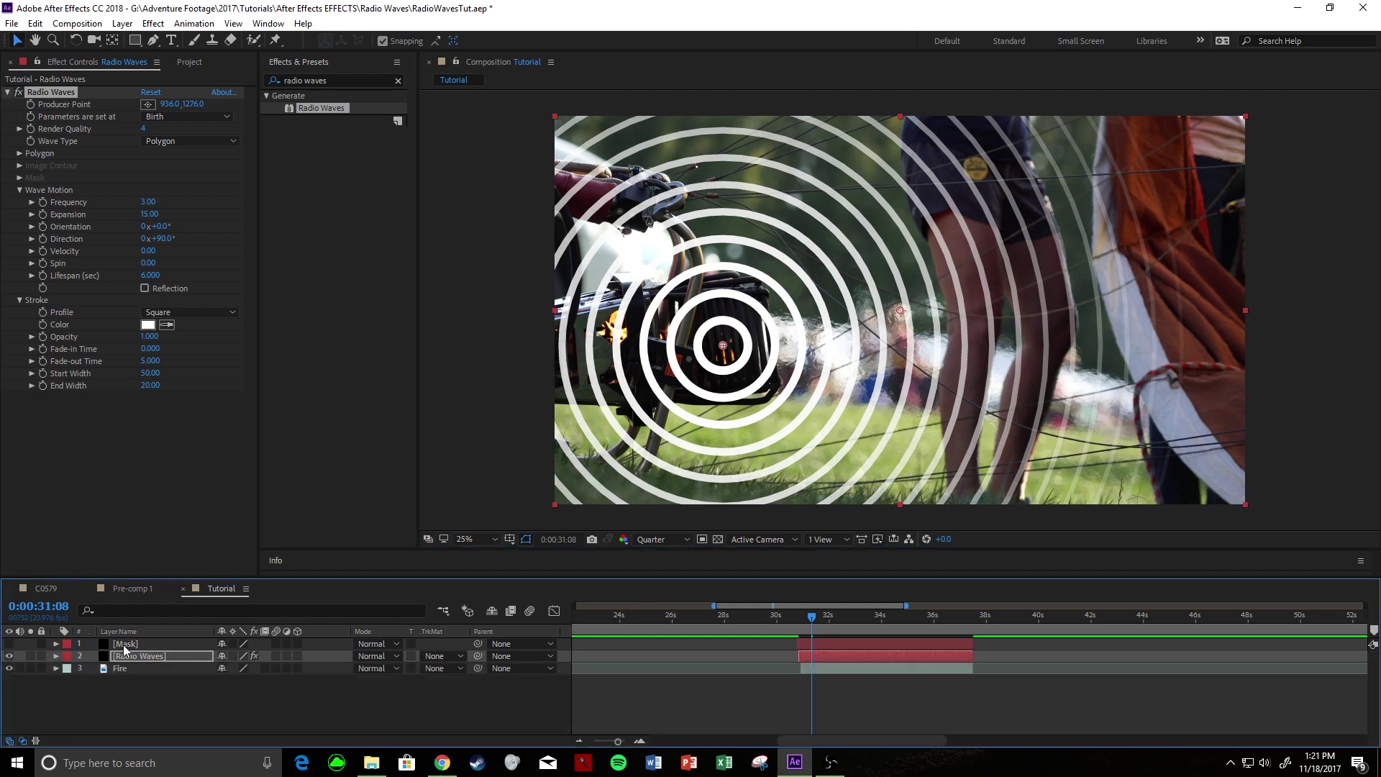
left_click(866, 645)
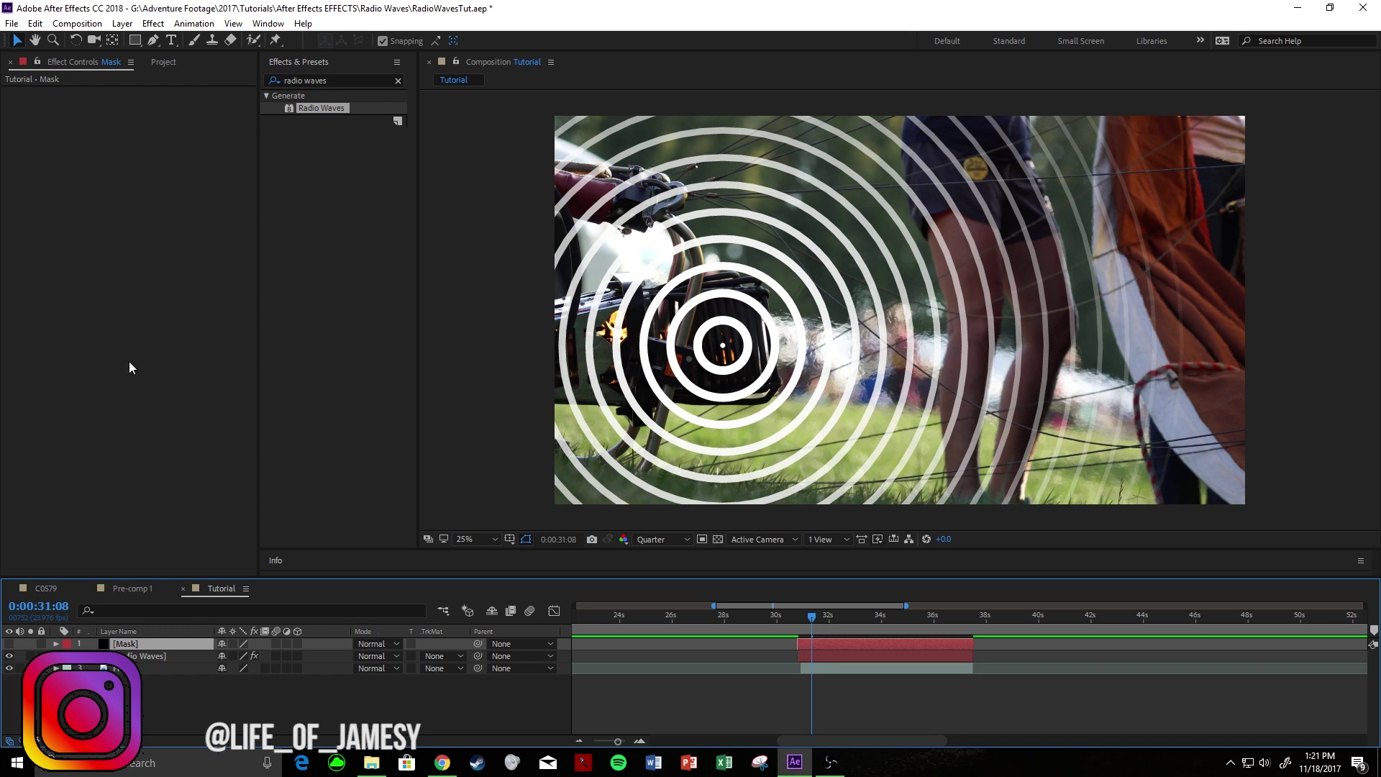
left_click(153, 41)
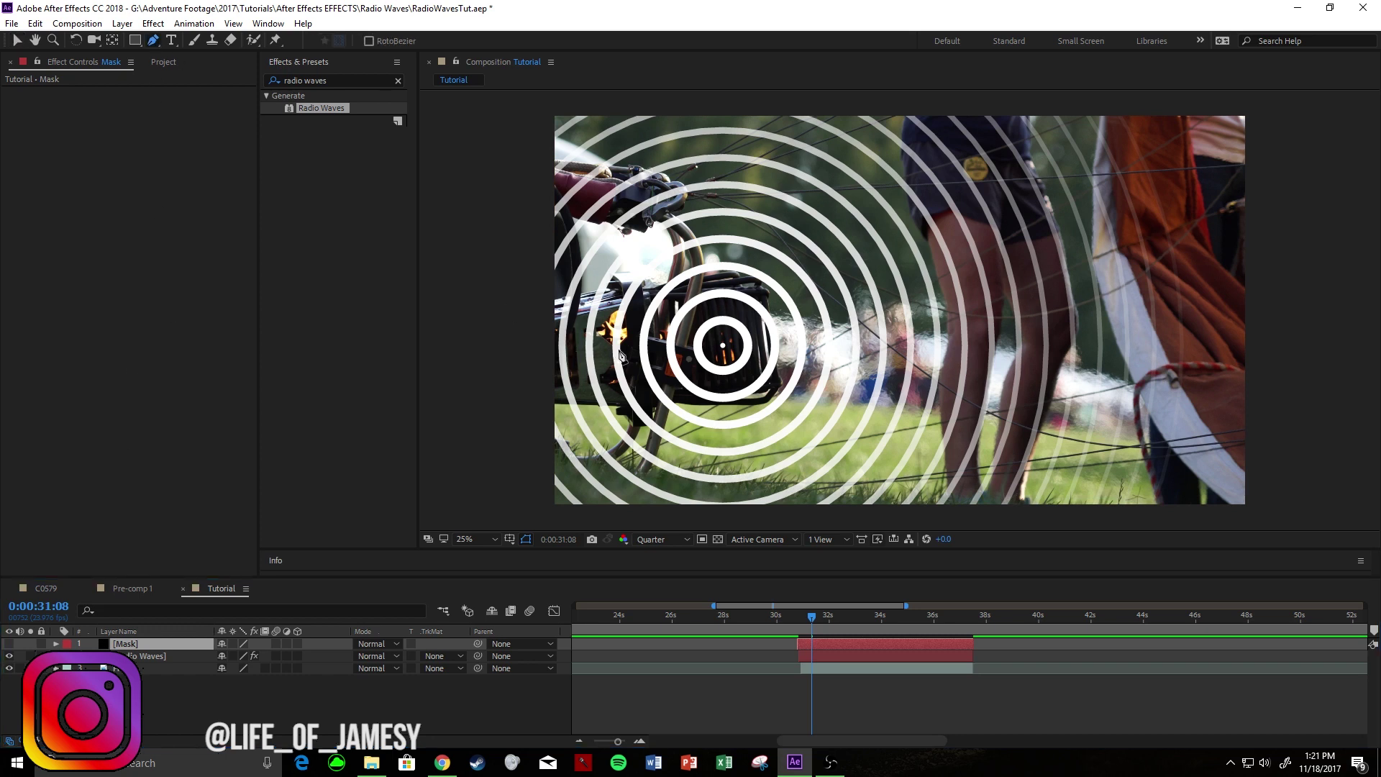
left_click(688, 290)
left_click(704, 401)
left_click(1256, 519)
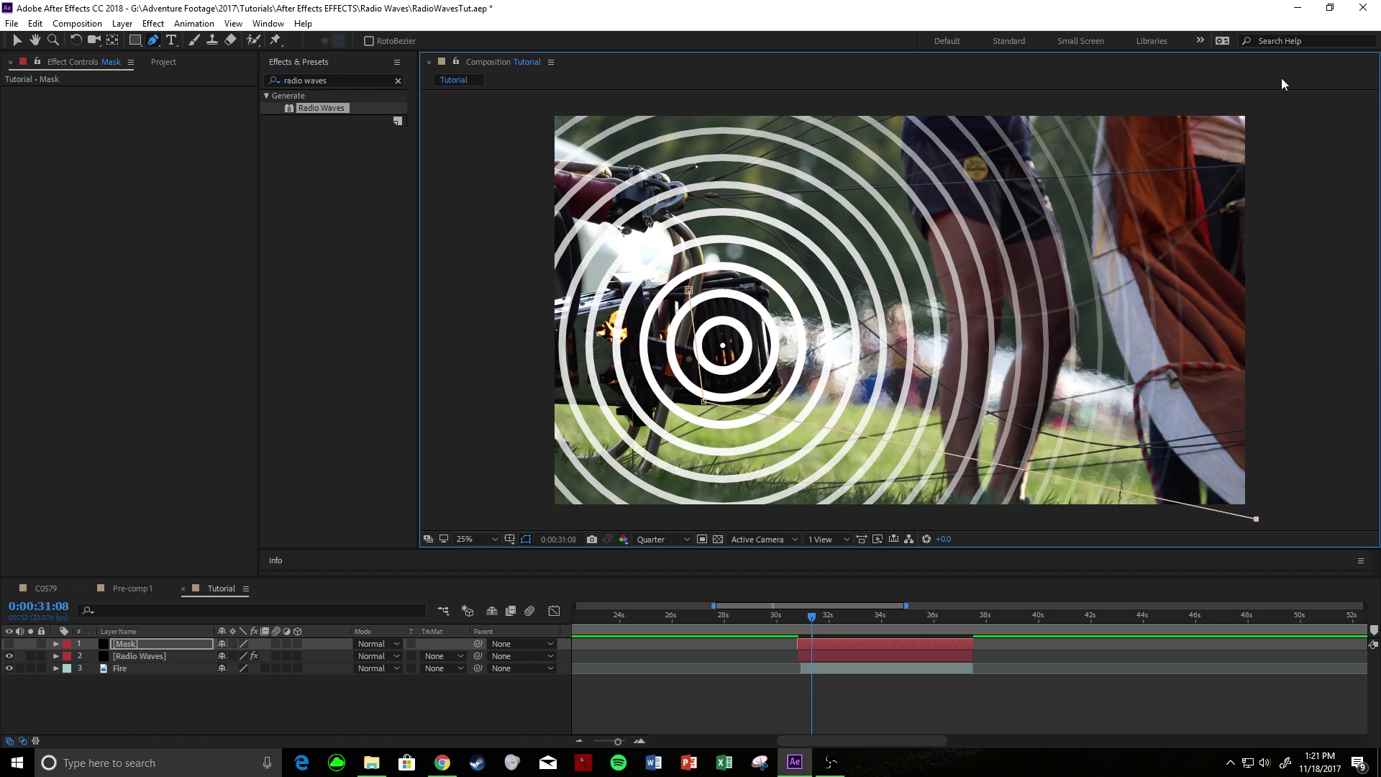
left_click(1255, 95)
left_click(690, 290)
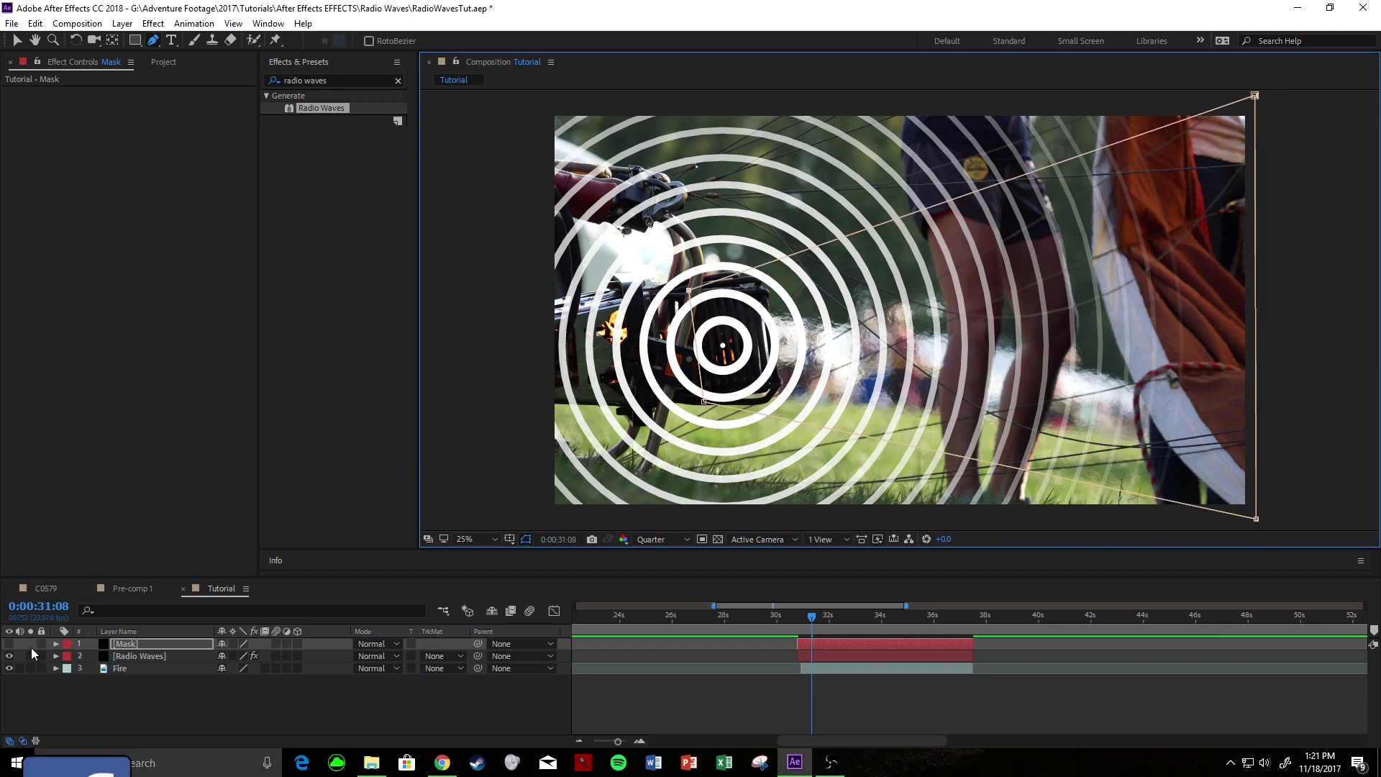
left_click(8, 643)
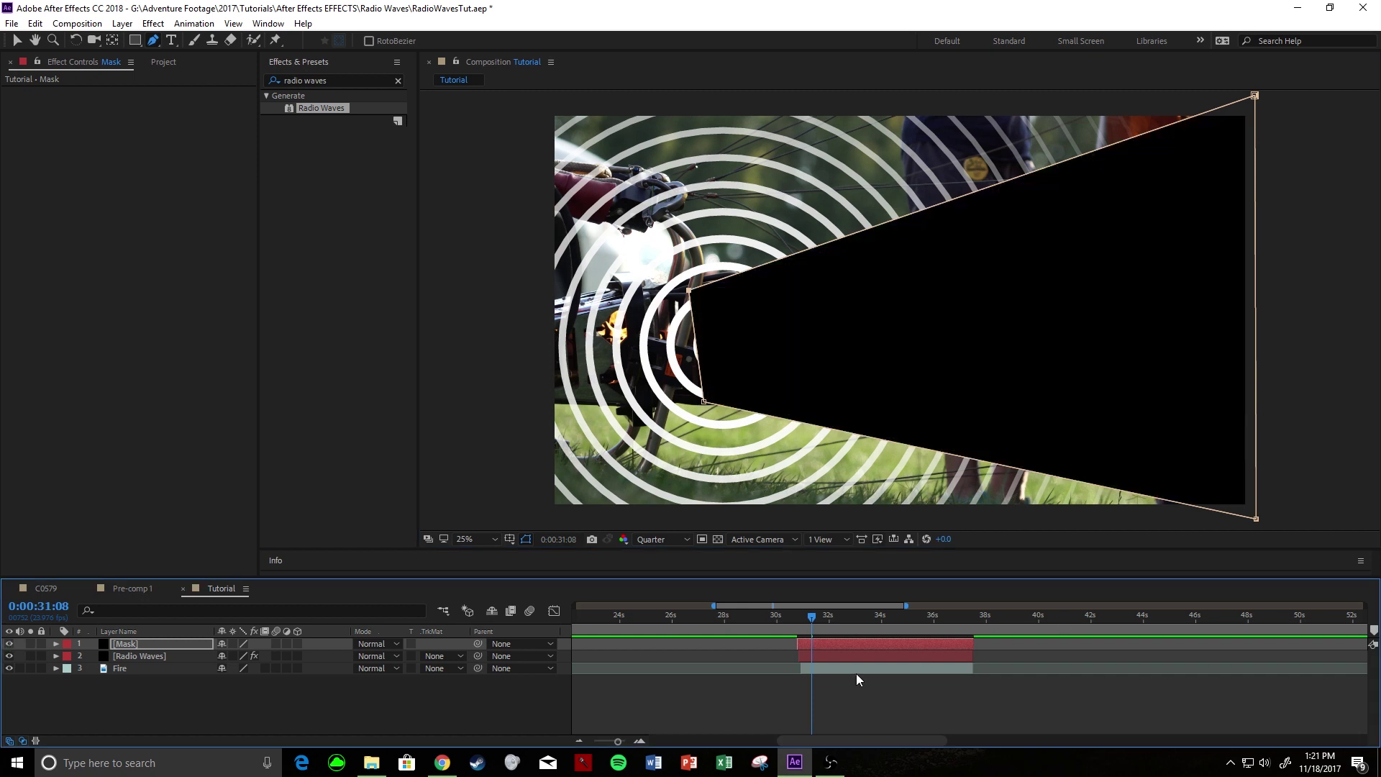
left_click(849, 642)
left_click(56, 644)
Step: Apply Gaussian Blur to the Radio Waves layer with Blurriness 60
left_click(68, 658)
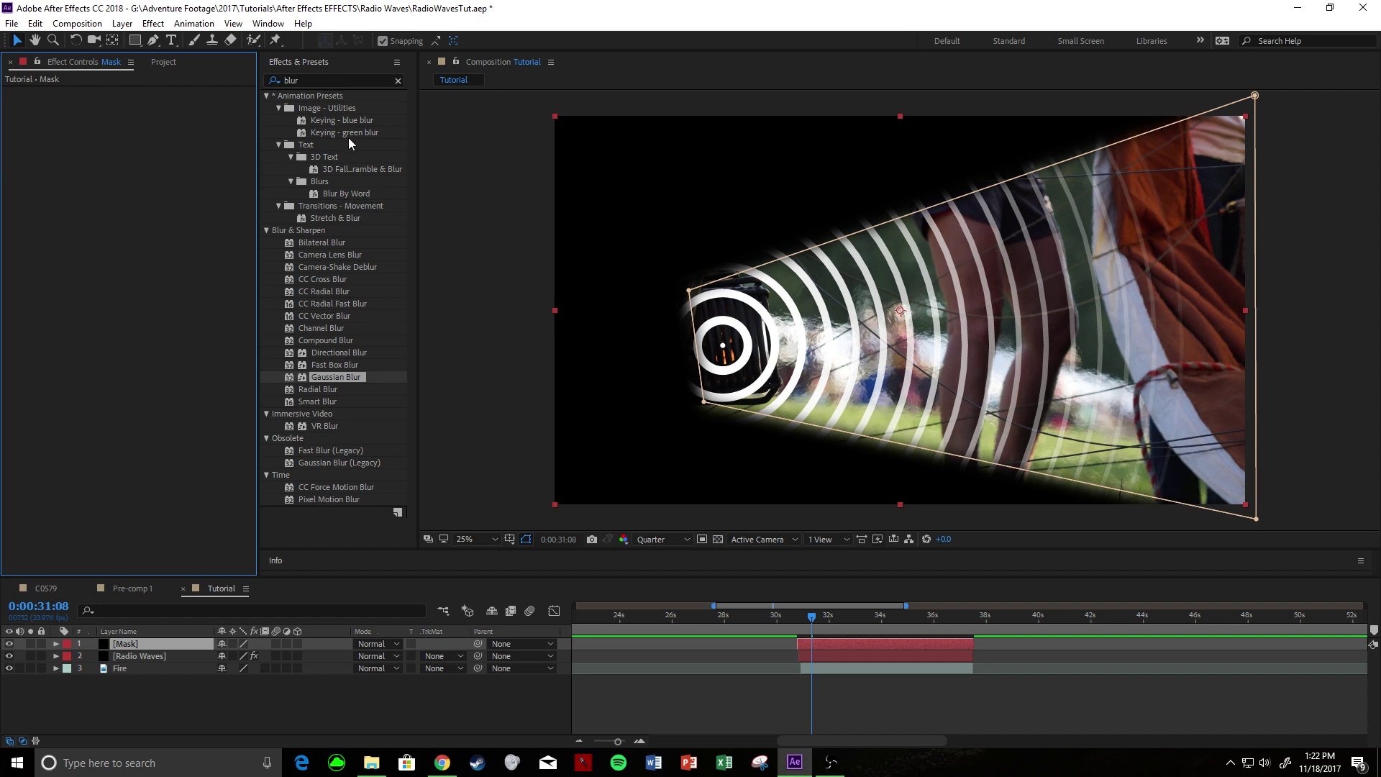
left_click_drag(328, 374, 162, 654)
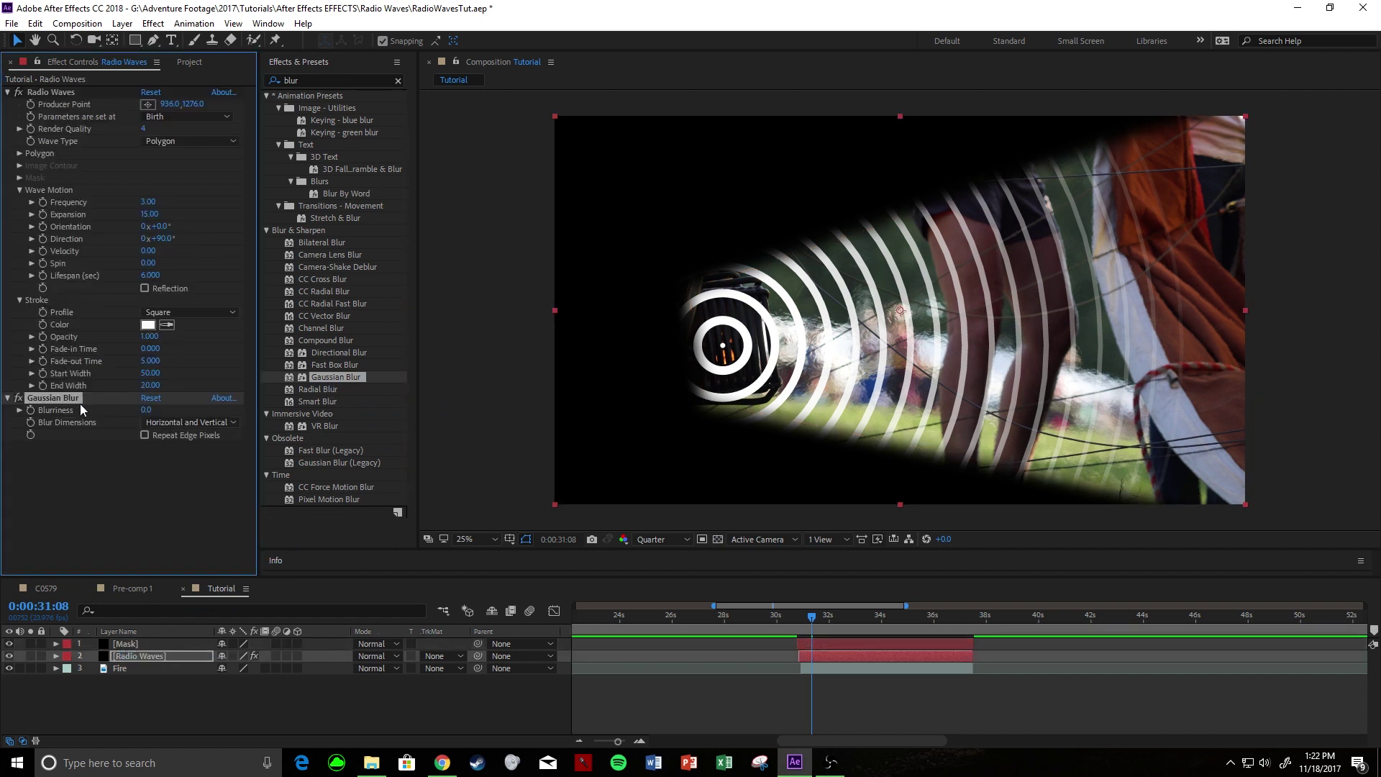
left_click(146, 411)
type("50")
key("Return")
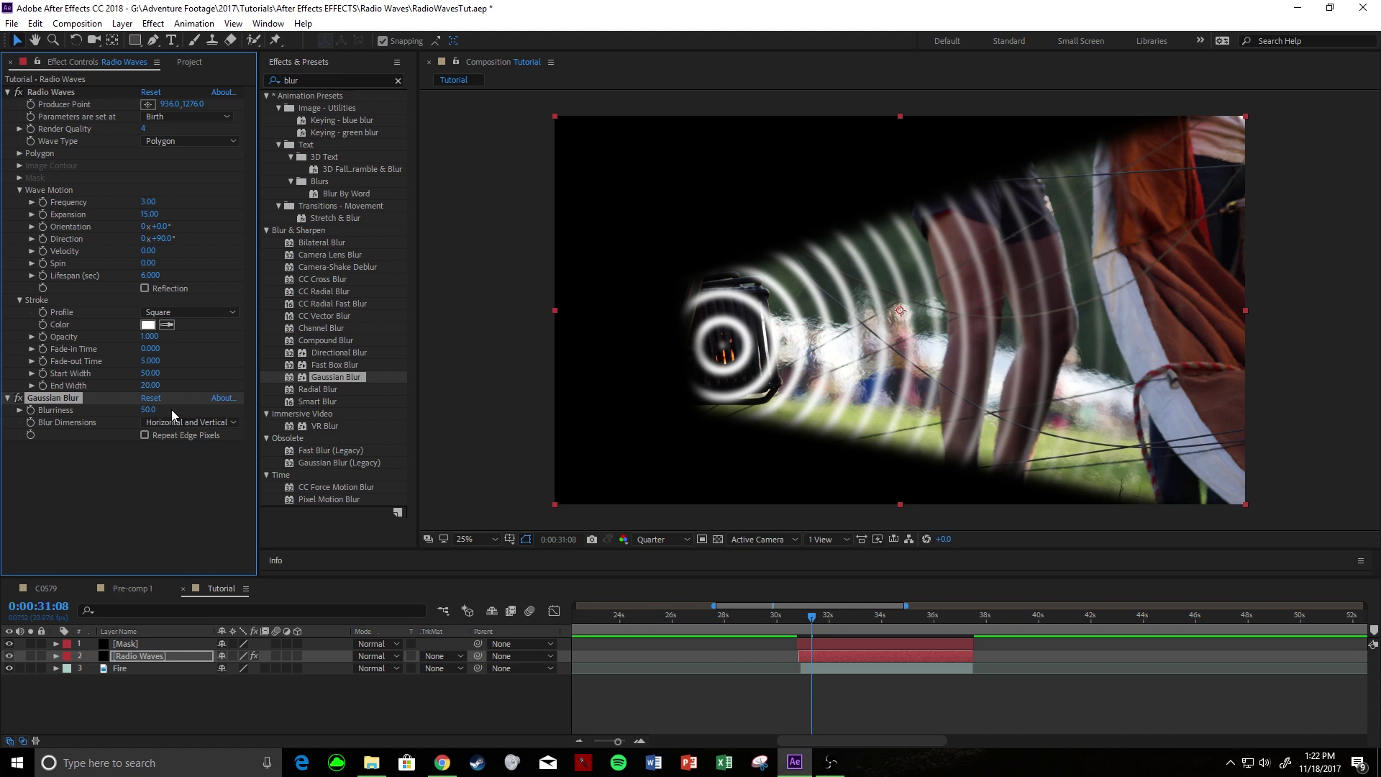
left_click(146, 410)
type("60")
key("Return")
Step: Preview the blurred rings in playback, then park at 0:00:31:10
key("space")
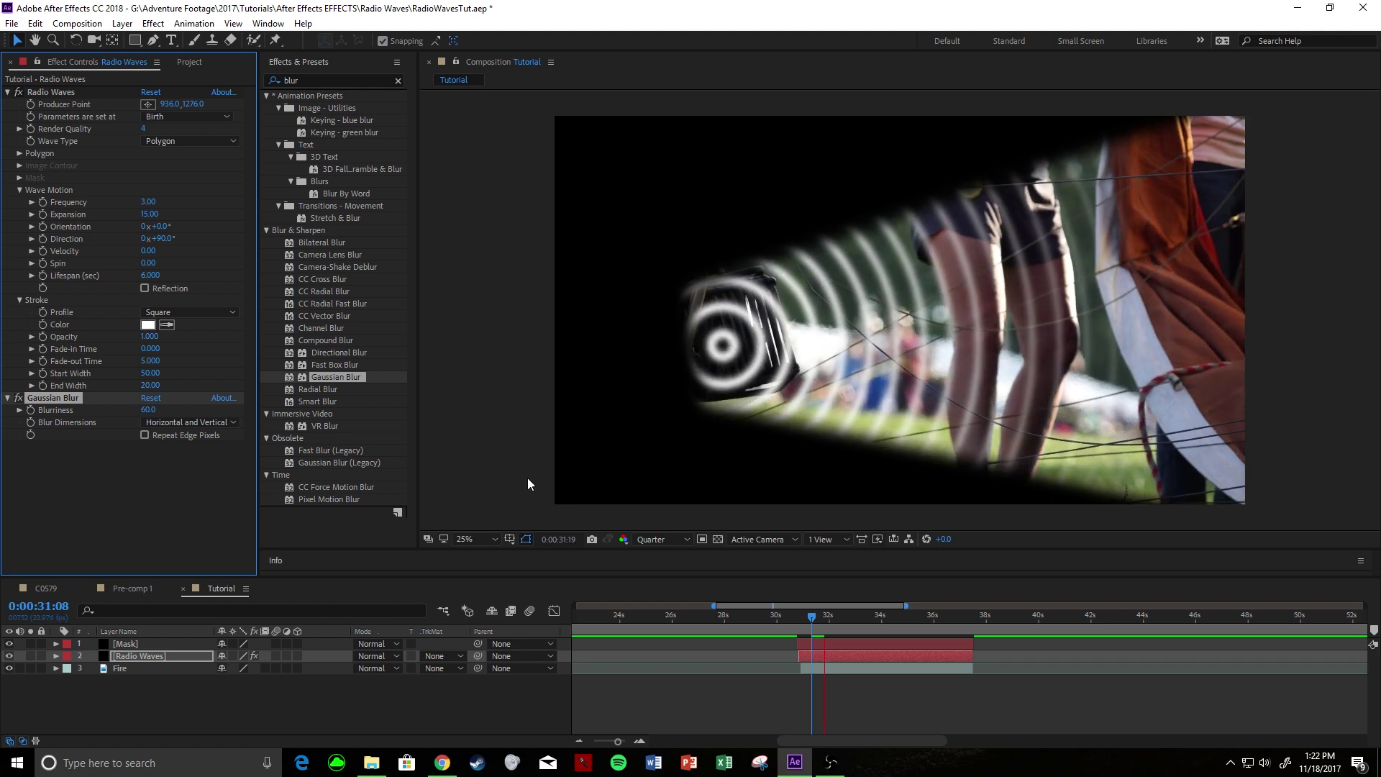
key("space")
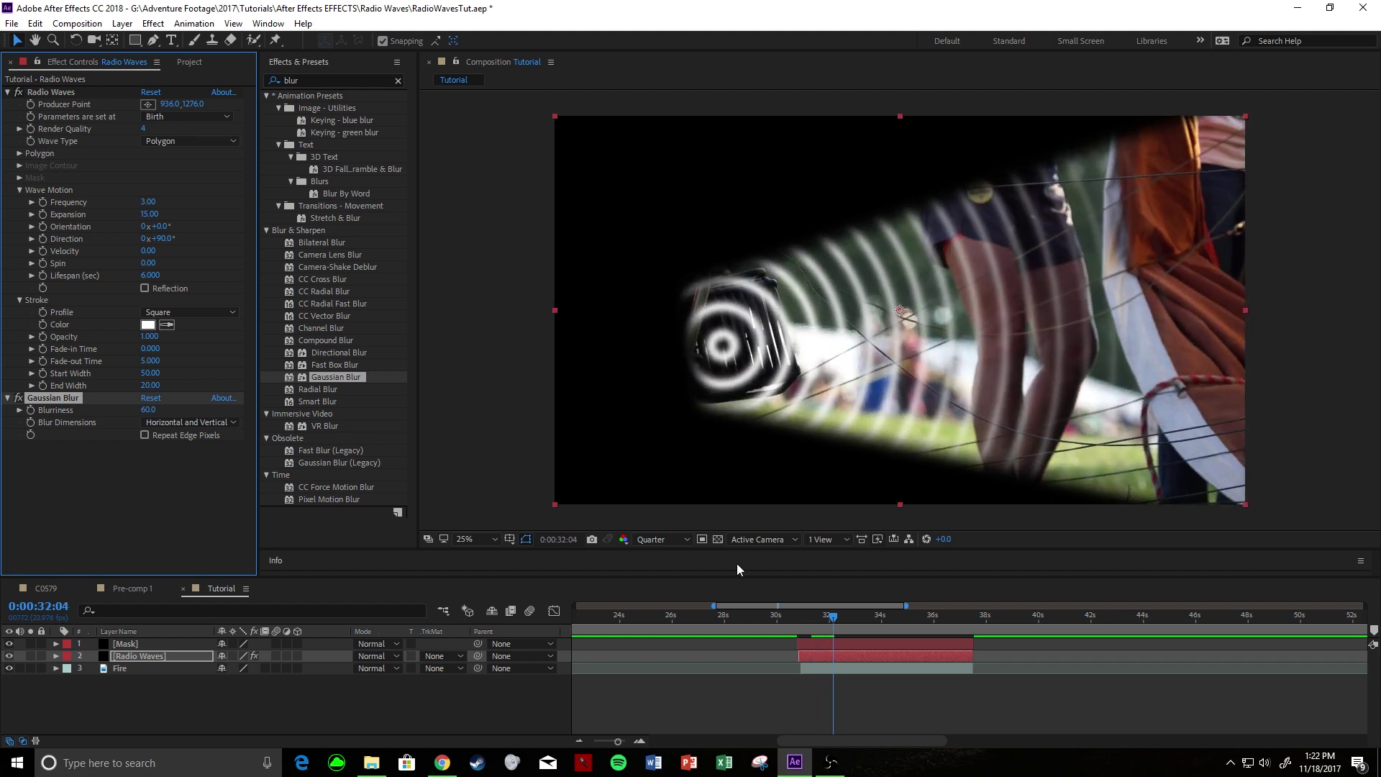
left_click(815, 623)
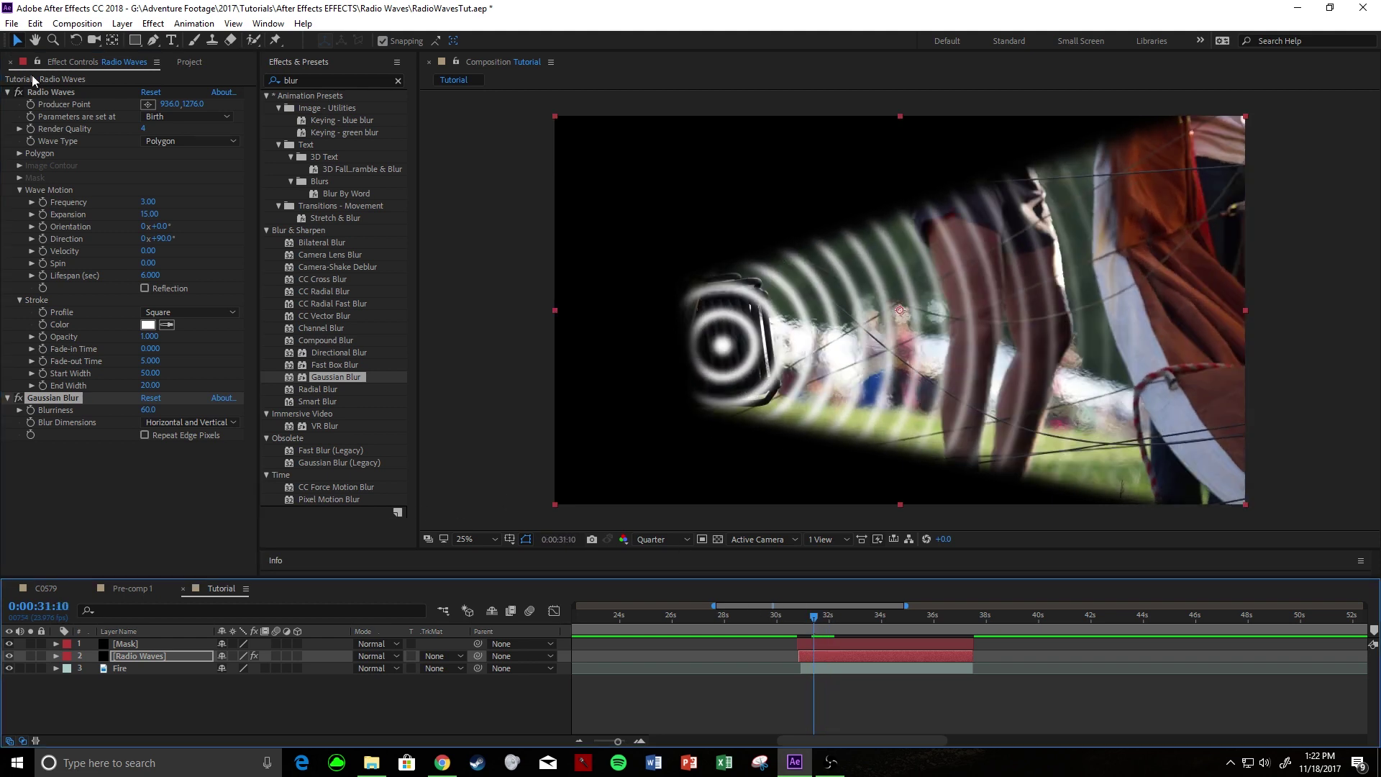
Step: Collapse the Radio Waves settings and pre-compose the Mask and Radio Waves layers as 'Waves'
left_click(8, 92)
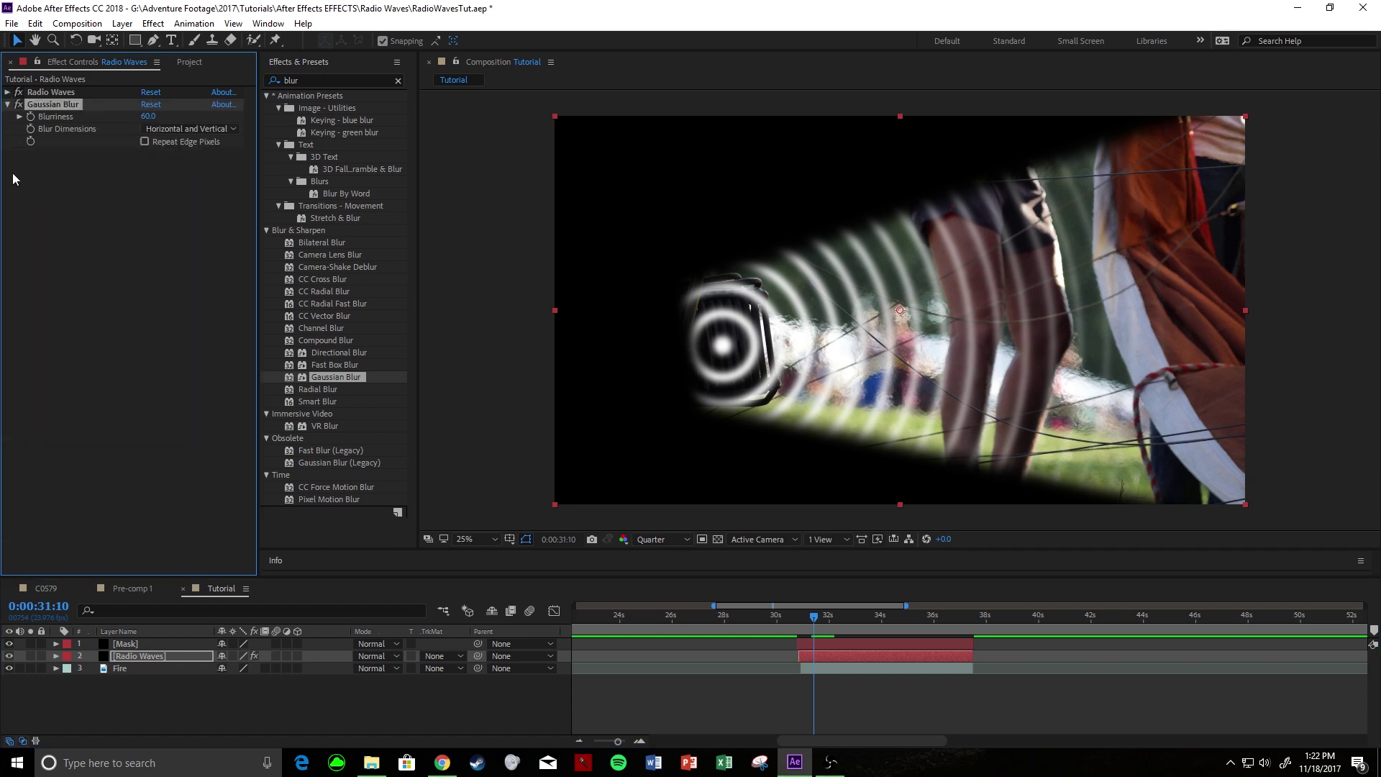
left_click(127, 640)
left_click(132, 655, "shift")
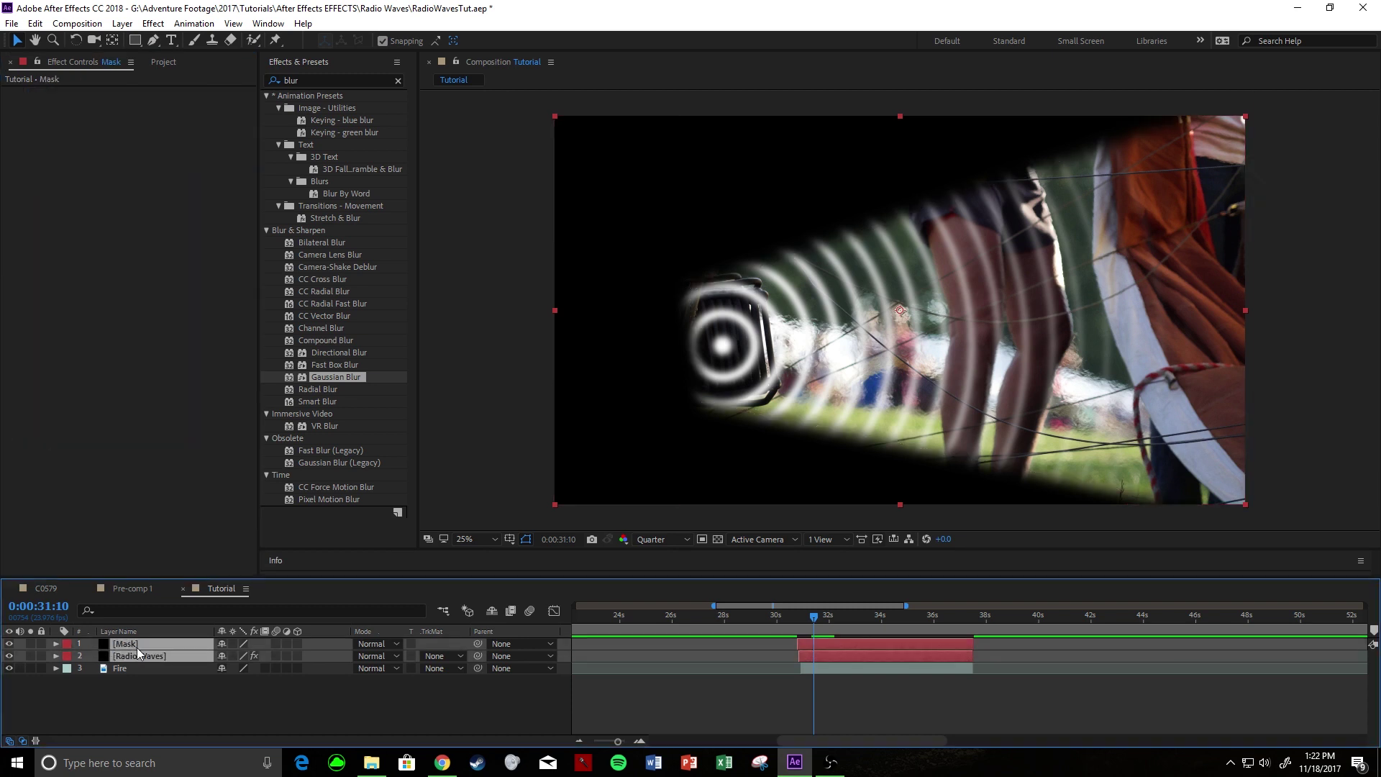
right_click(137, 648)
left_click(181, 517)
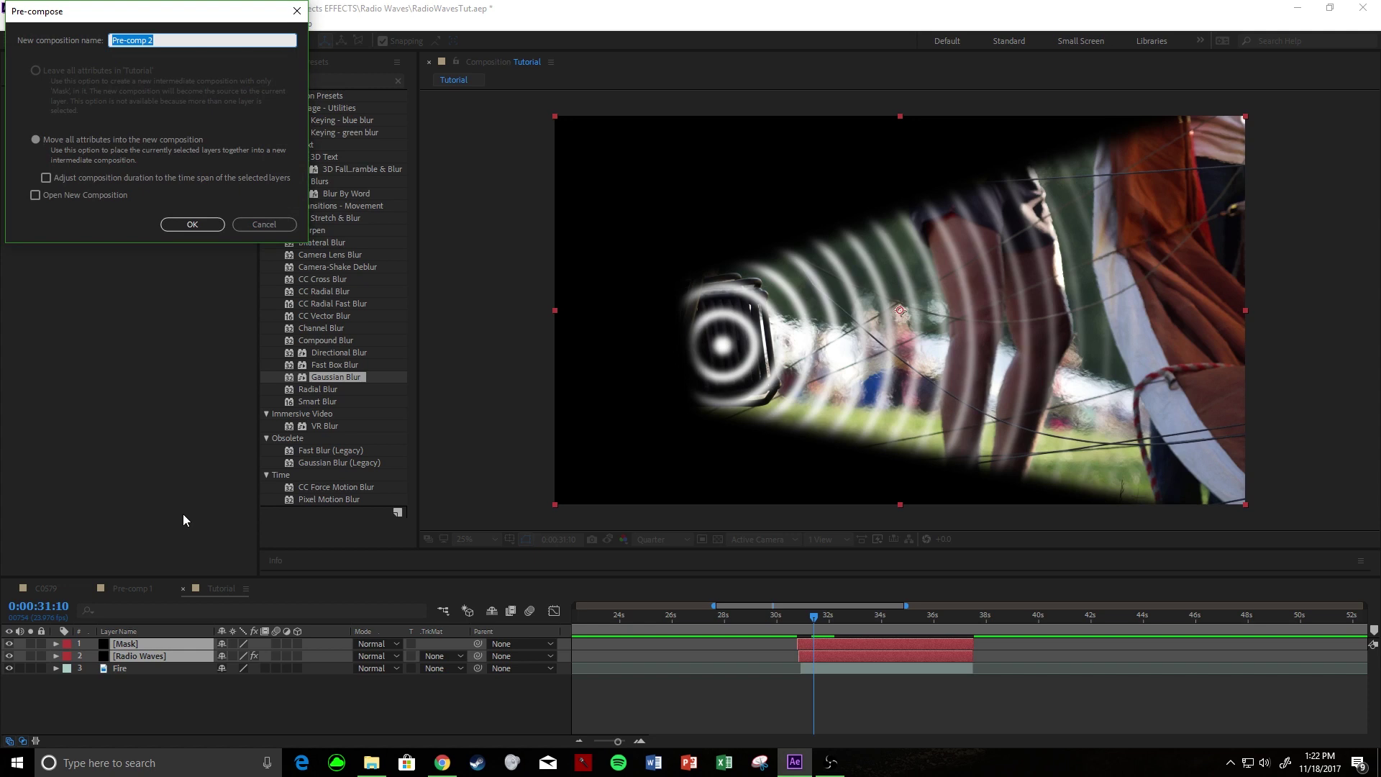
type("Waves")
key("Return")
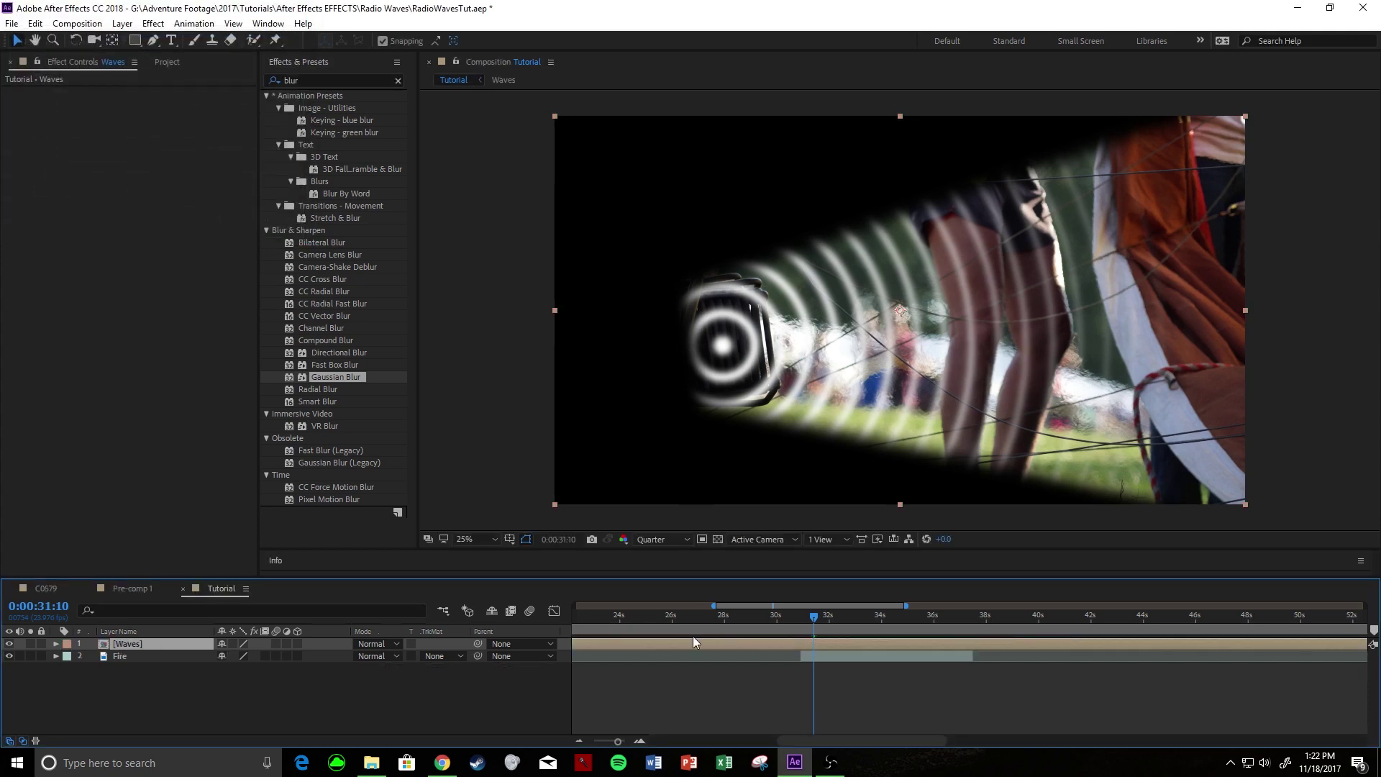
Step: Add a new adjustment layer and move it just below the Waves layer
right_click(152, 680)
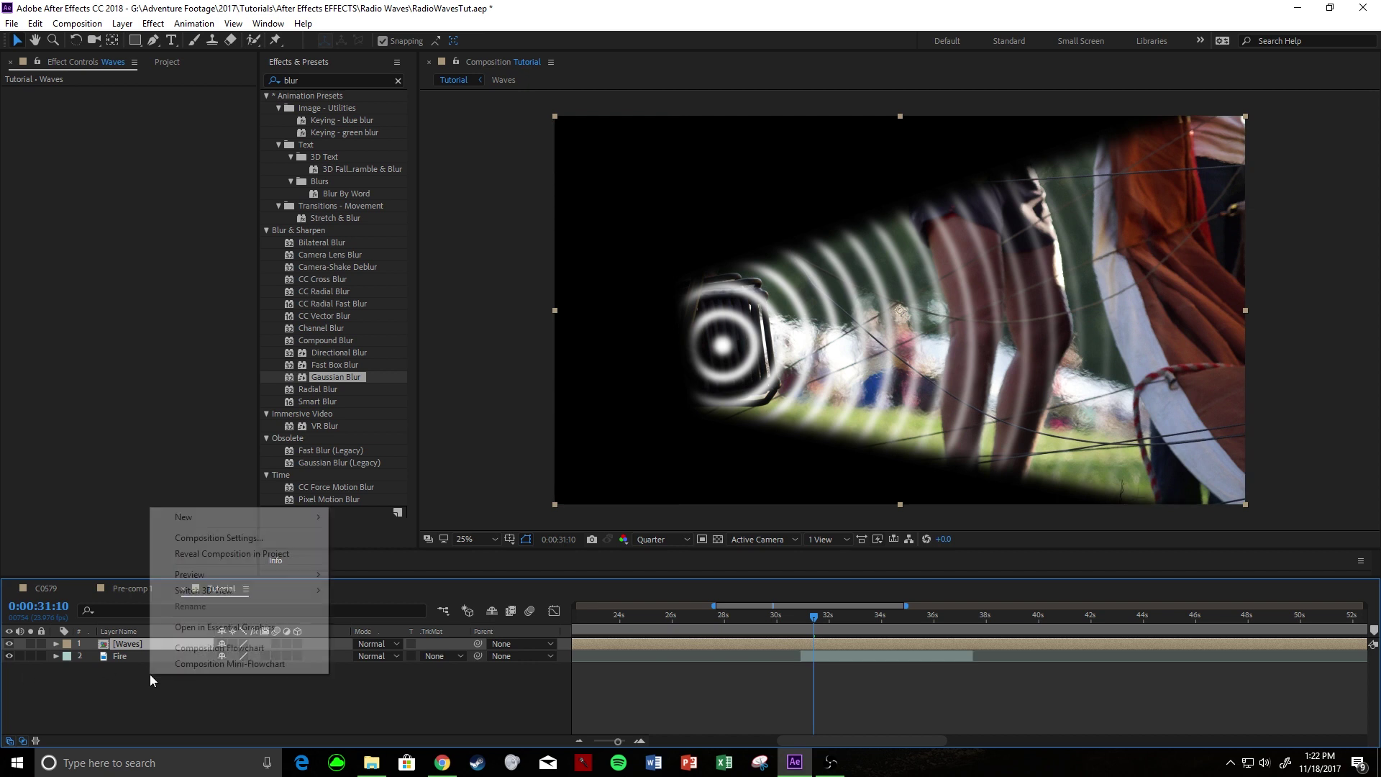
mouse_move(180, 516)
left_click(392, 635)
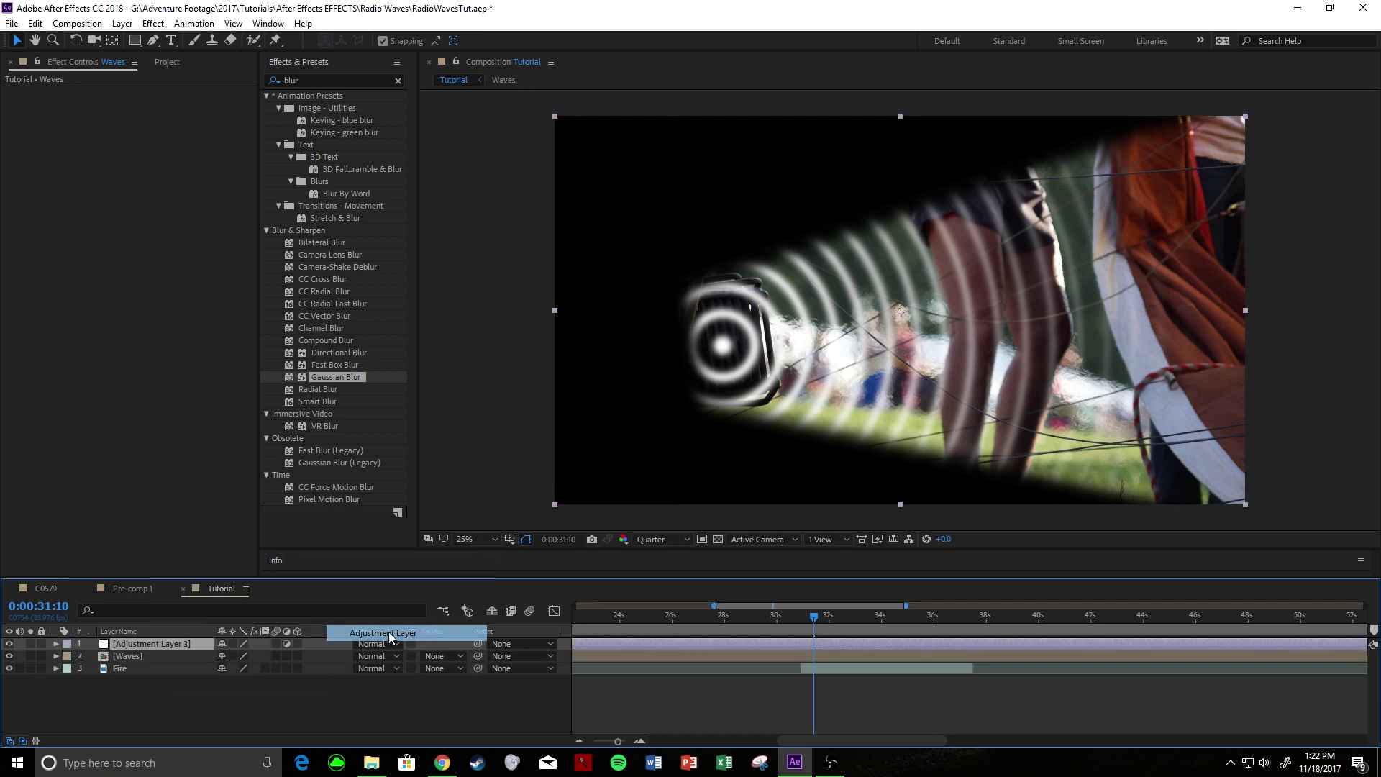
left_click_drag(148, 644, 153, 656)
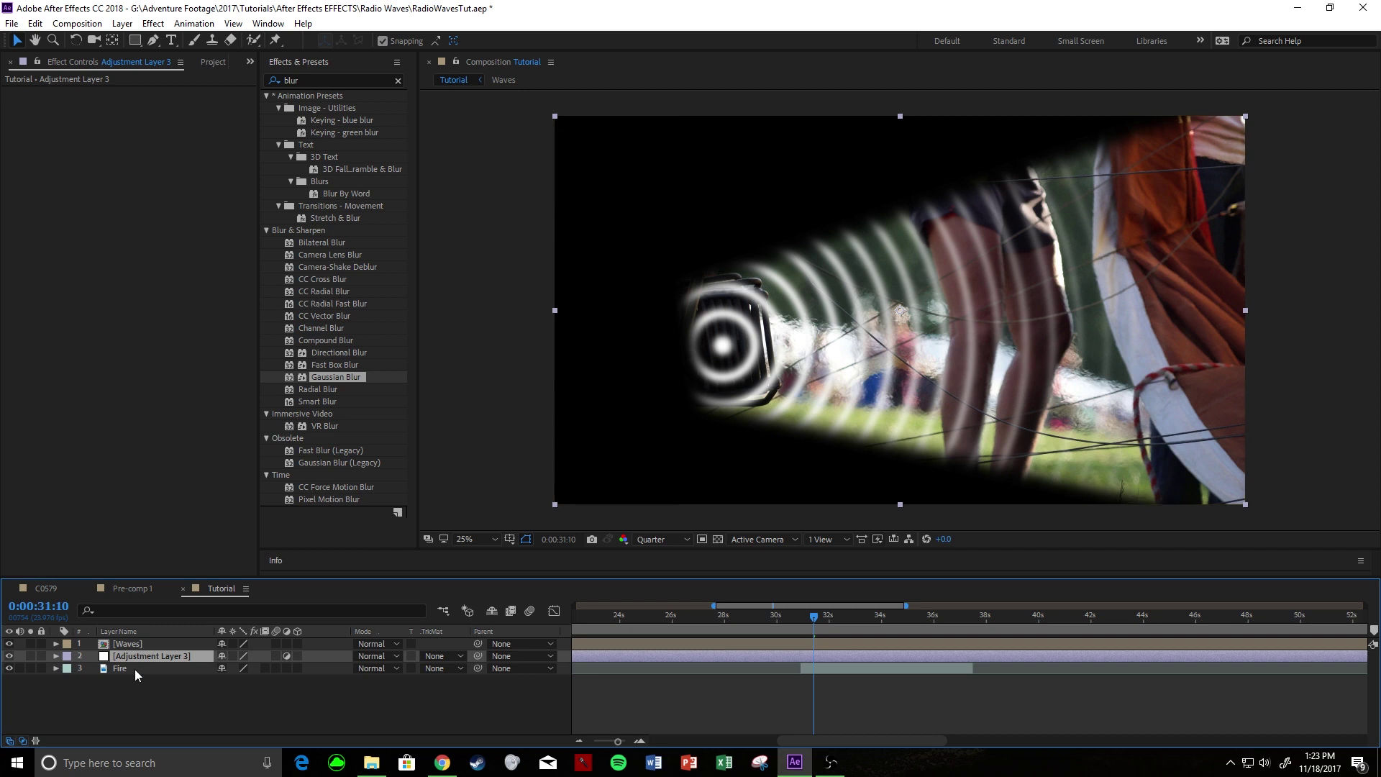
Step: Search Effects & Presets for 'displacement' and apply Displacement Map to Adjustment Layer 3
left_click(394, 80)
type("diapla")
key("BackSpace")
key("BackSpace")
key("BackSpace")
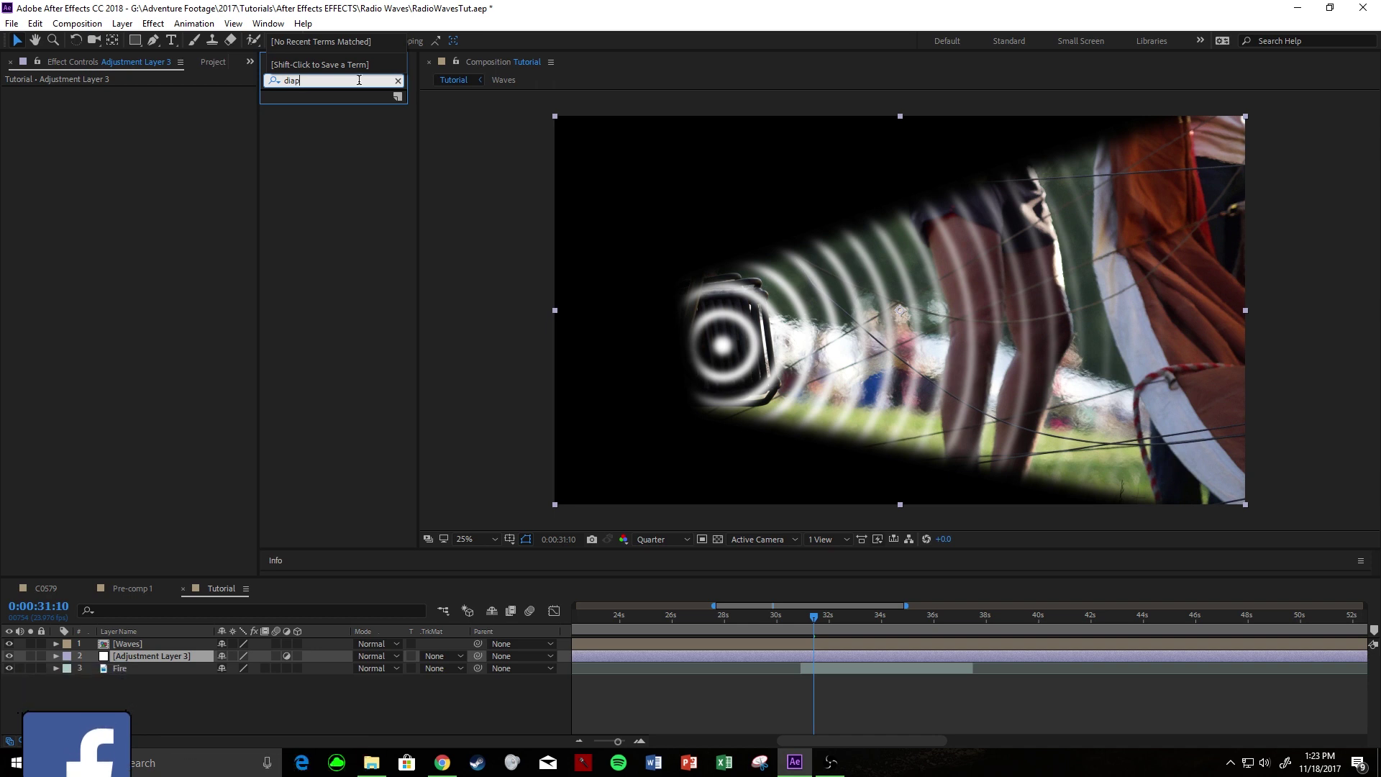
type("splaceme")
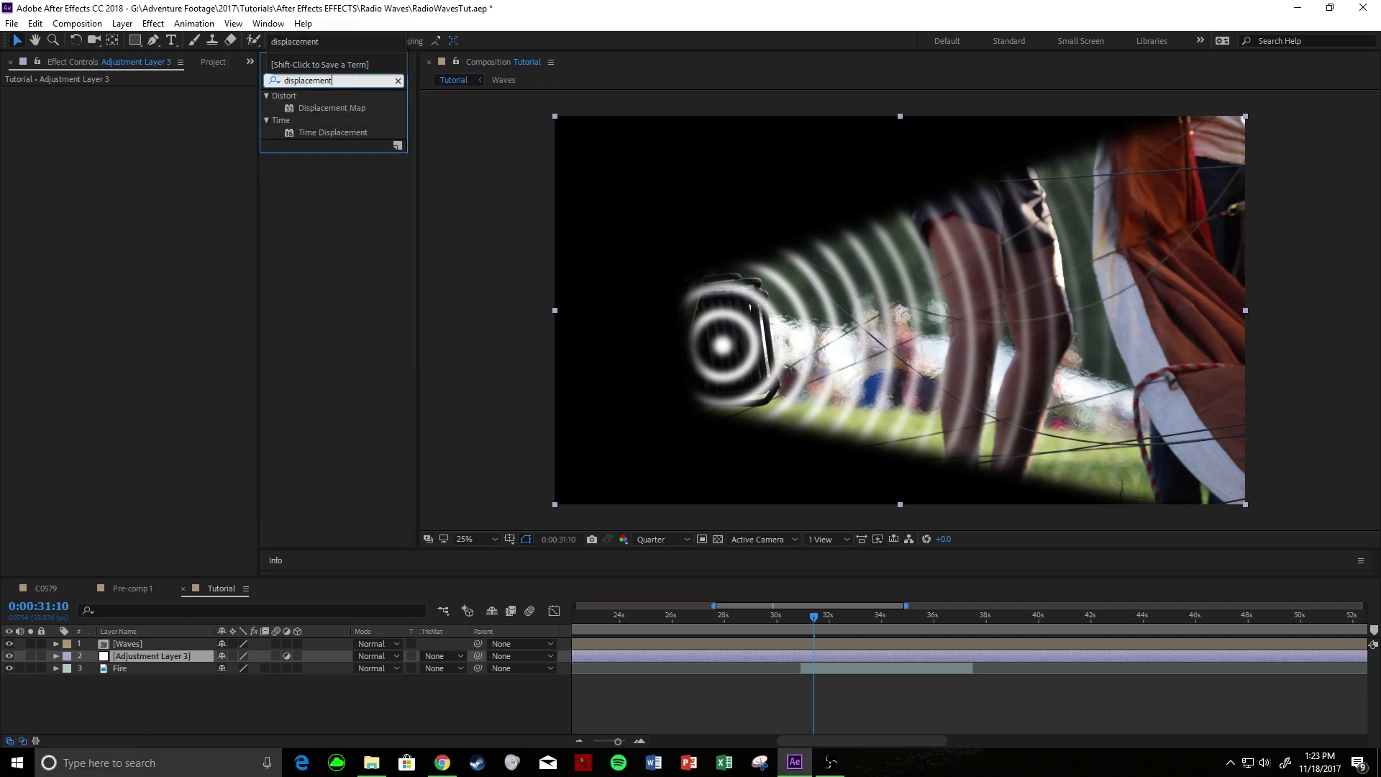
type("nt")
left_click_drag(358, 108, 170, 652)
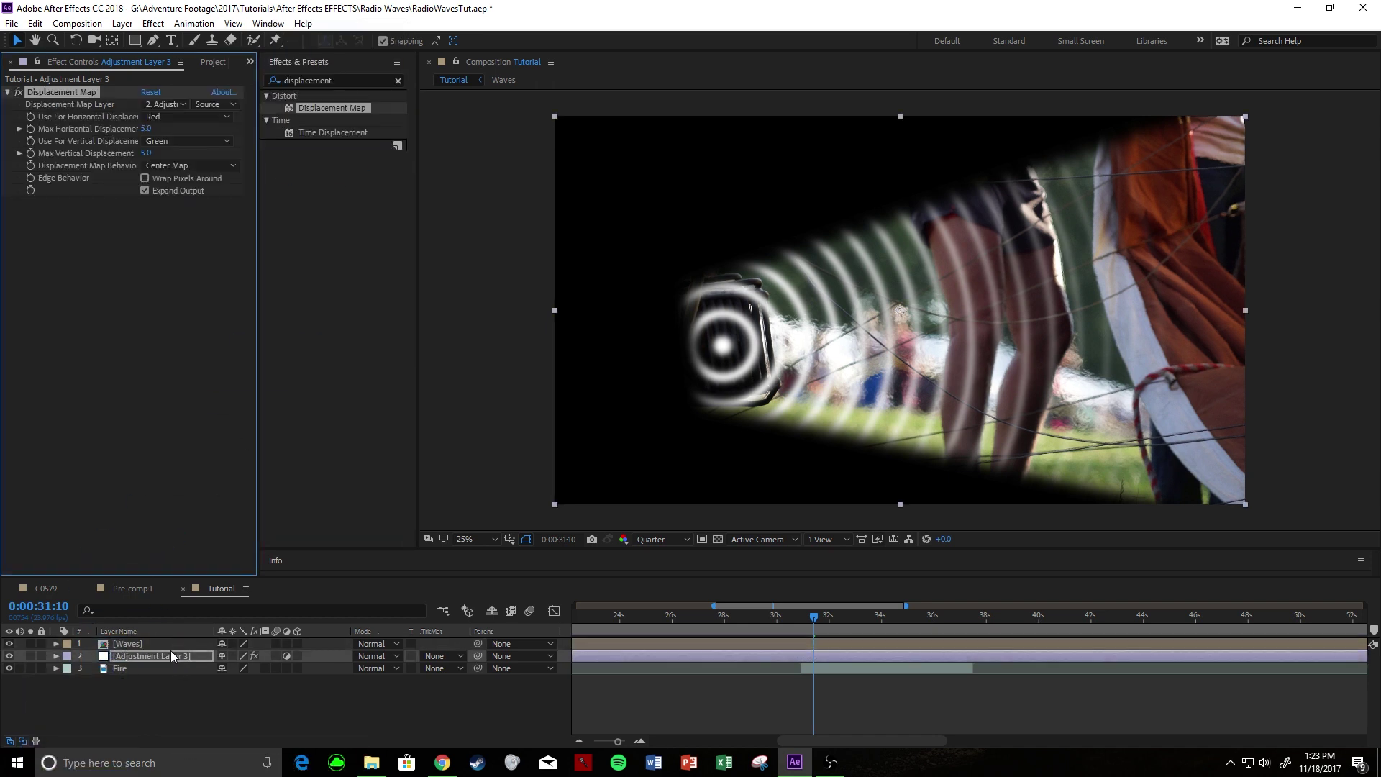
Step: Set the displacement map layer to Waves, both channels to Luminance, and hide Waves
left_click(162, 104)
left_click(184, 140)
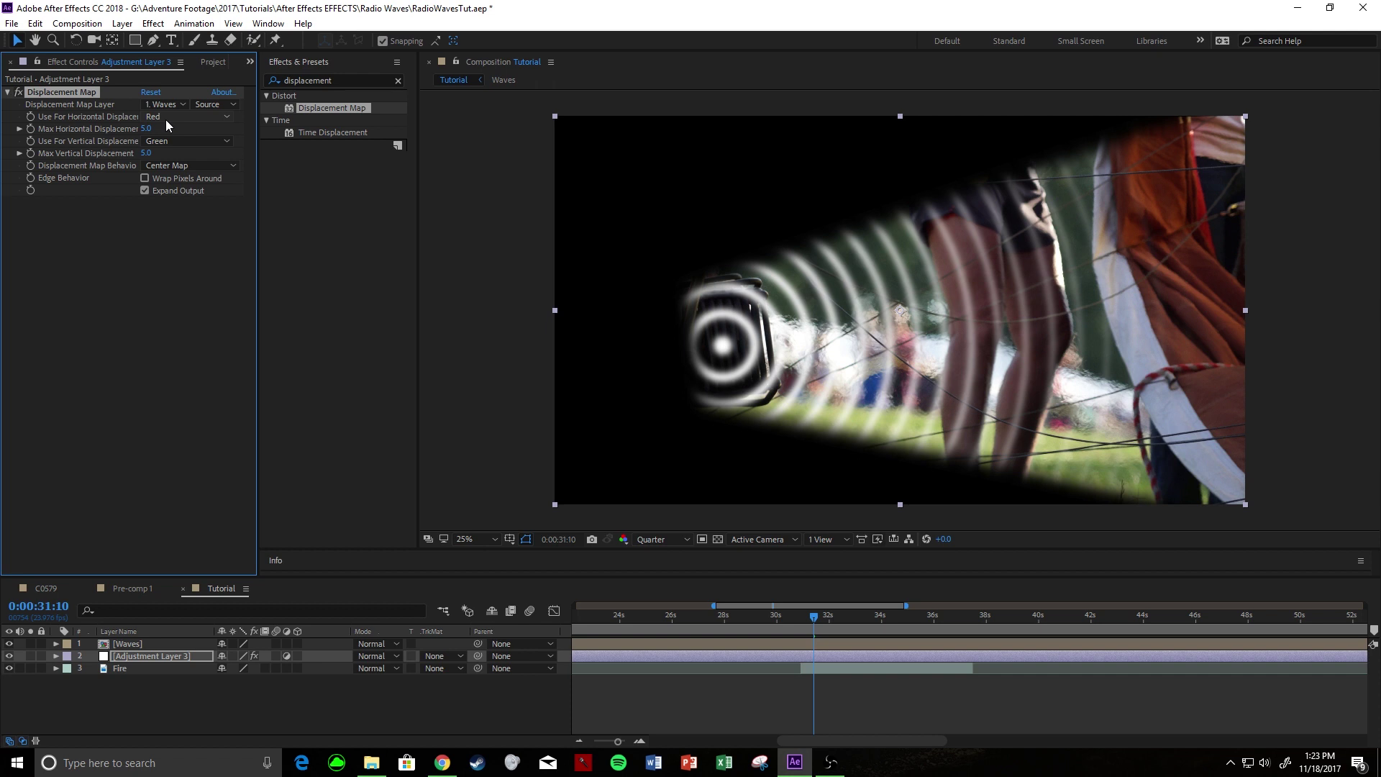
left_click(170, 118)
left_click(178, 196)
left_click(173, 141)
left_click(183, 220)
left_click(10, 644)
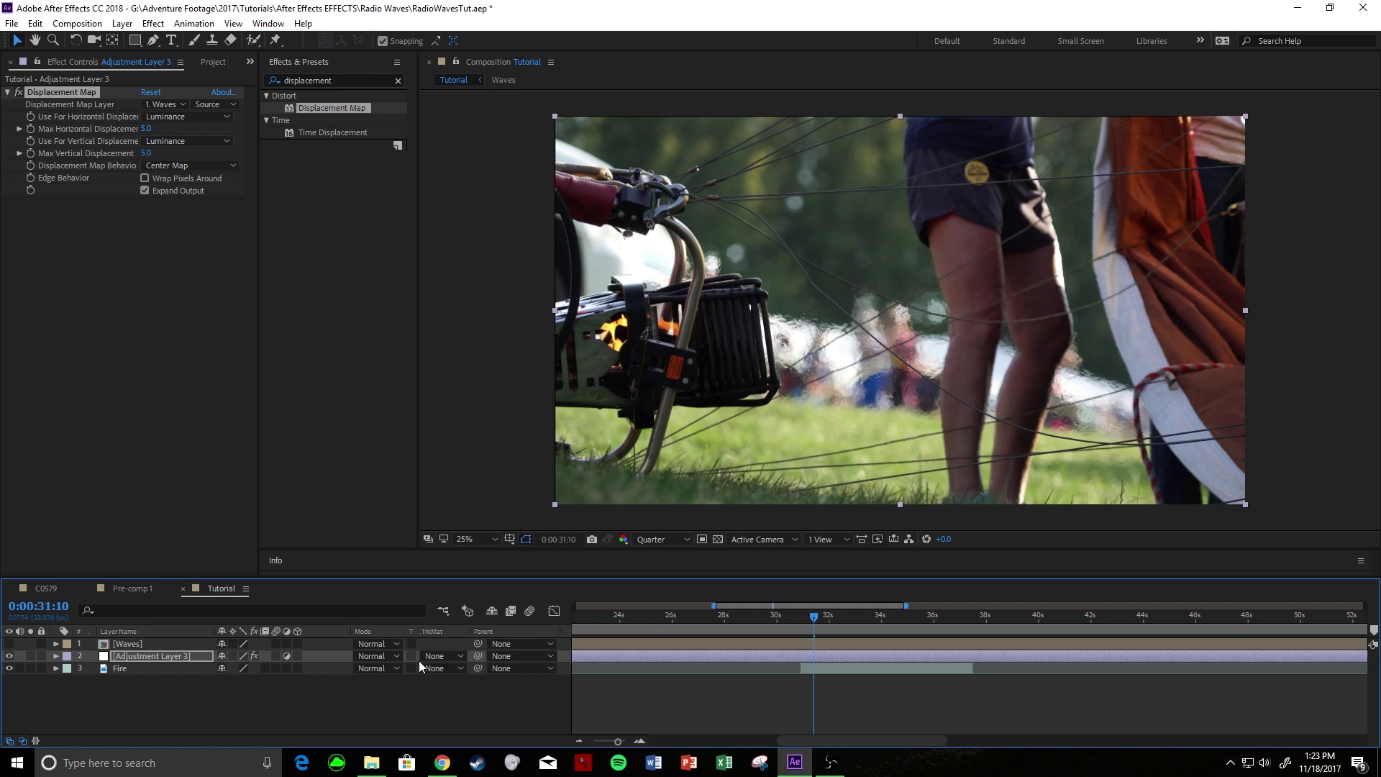
Step: Preview the composition, then park at 0:00:31:11 with Adjustment Layer 3 selected
key("space")
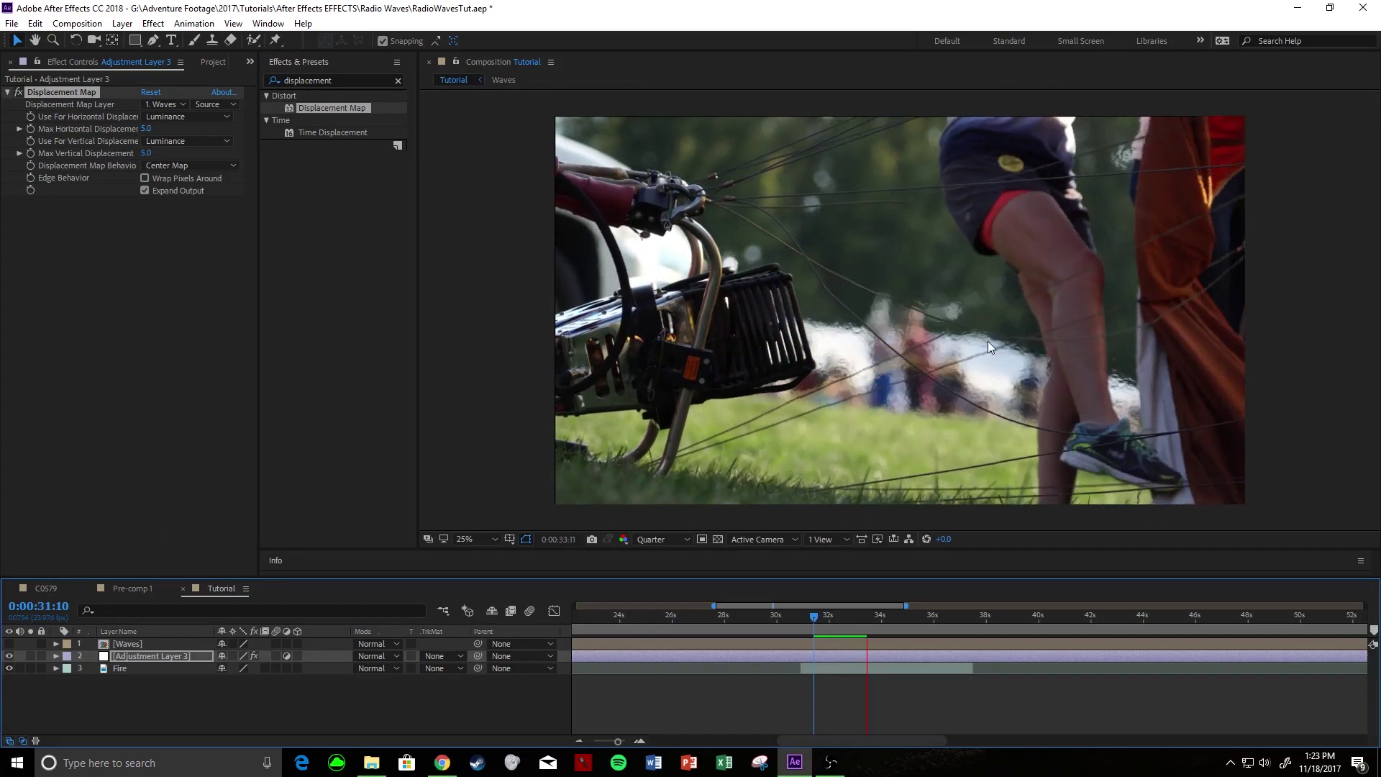
key("space")
left_click(814, 619)
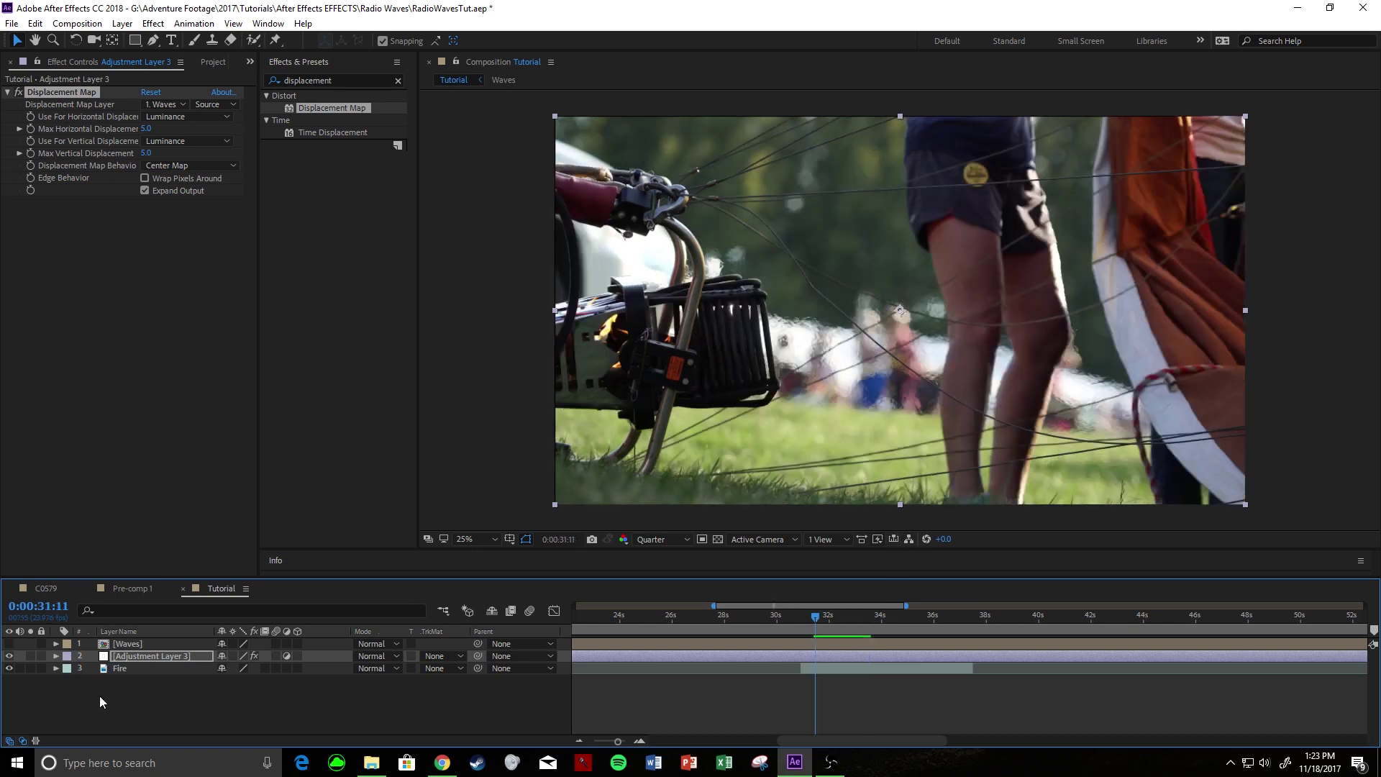
left_click(141, 657)
Step: Set Max Horizontal and Max Vertical Displacement to 30.0, then preview from 0:00:31:10
left_click(147, 130)
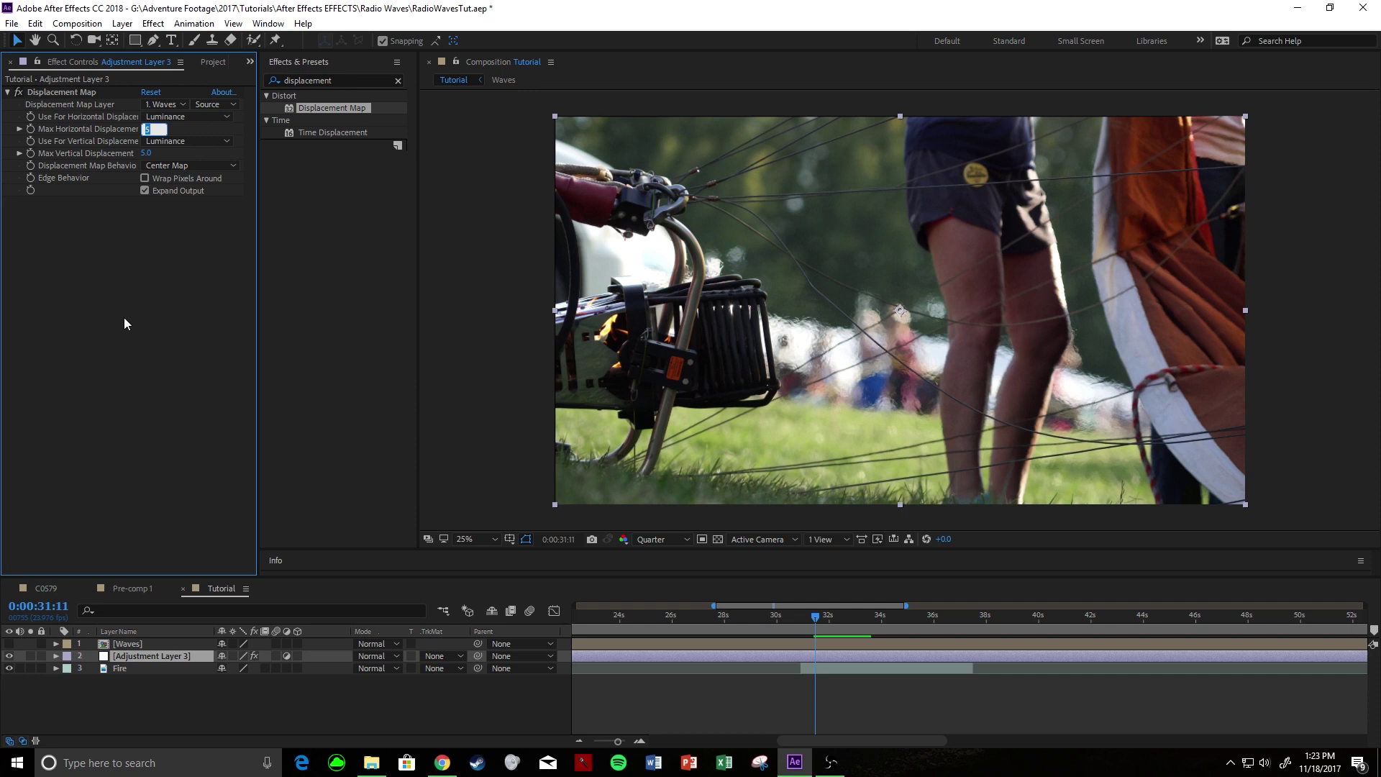
type("30")
key("Return")
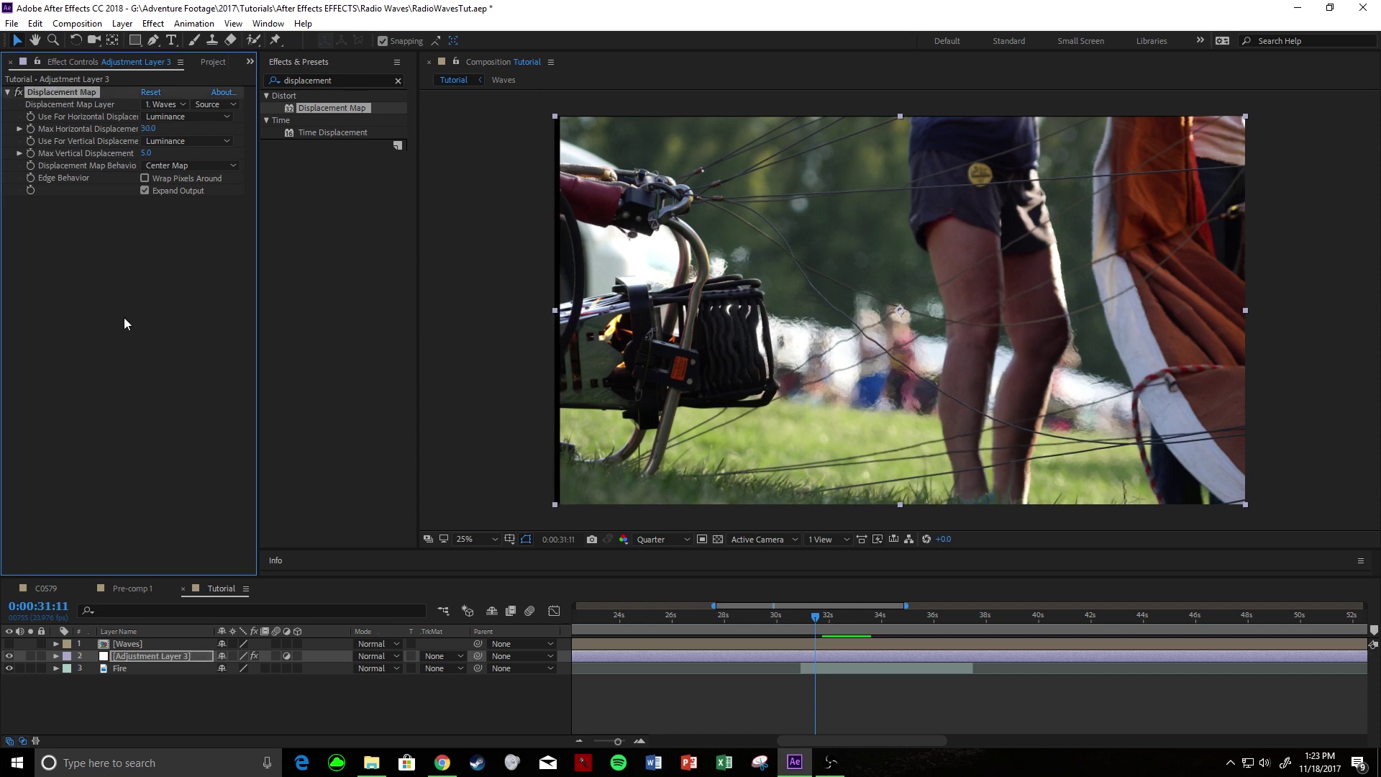
left_click(147, 154)
key("Return")
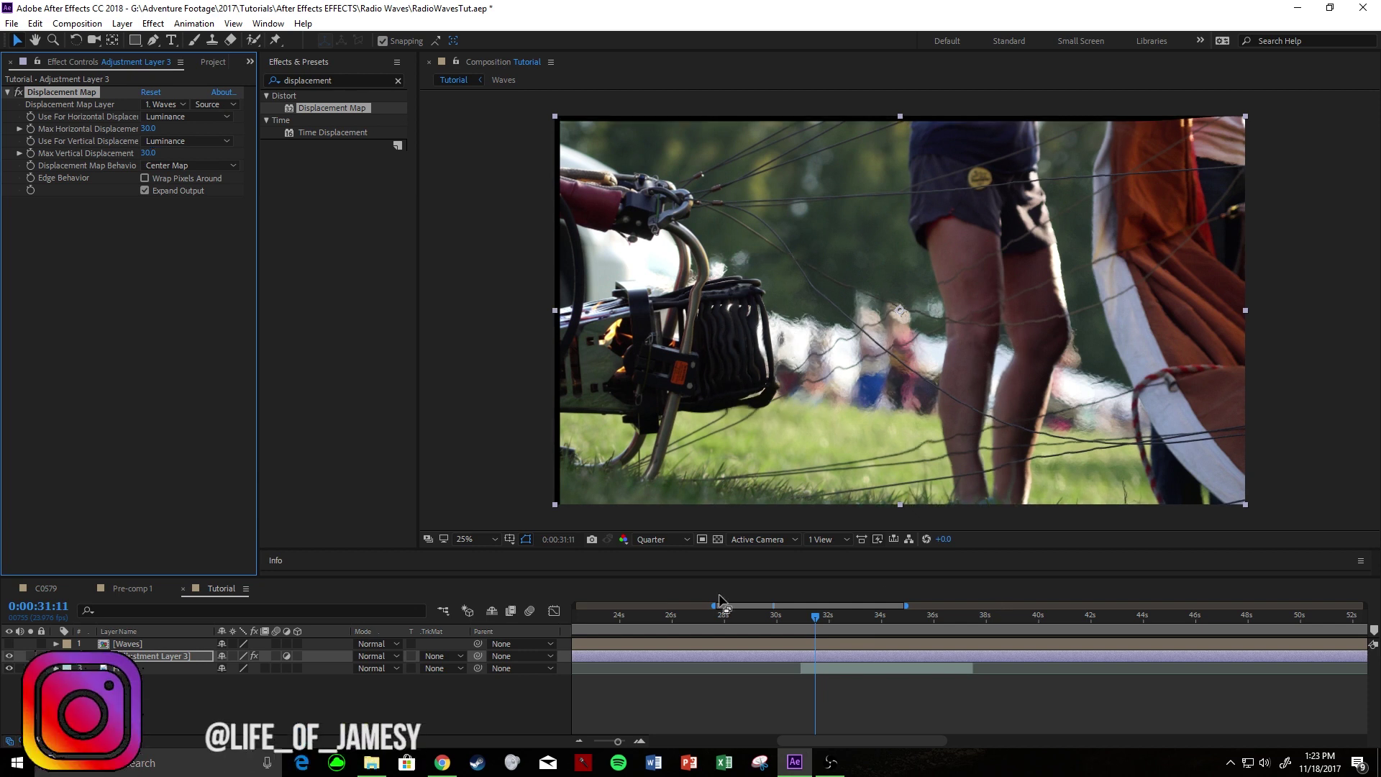
left_click(815, 618)
key("space")
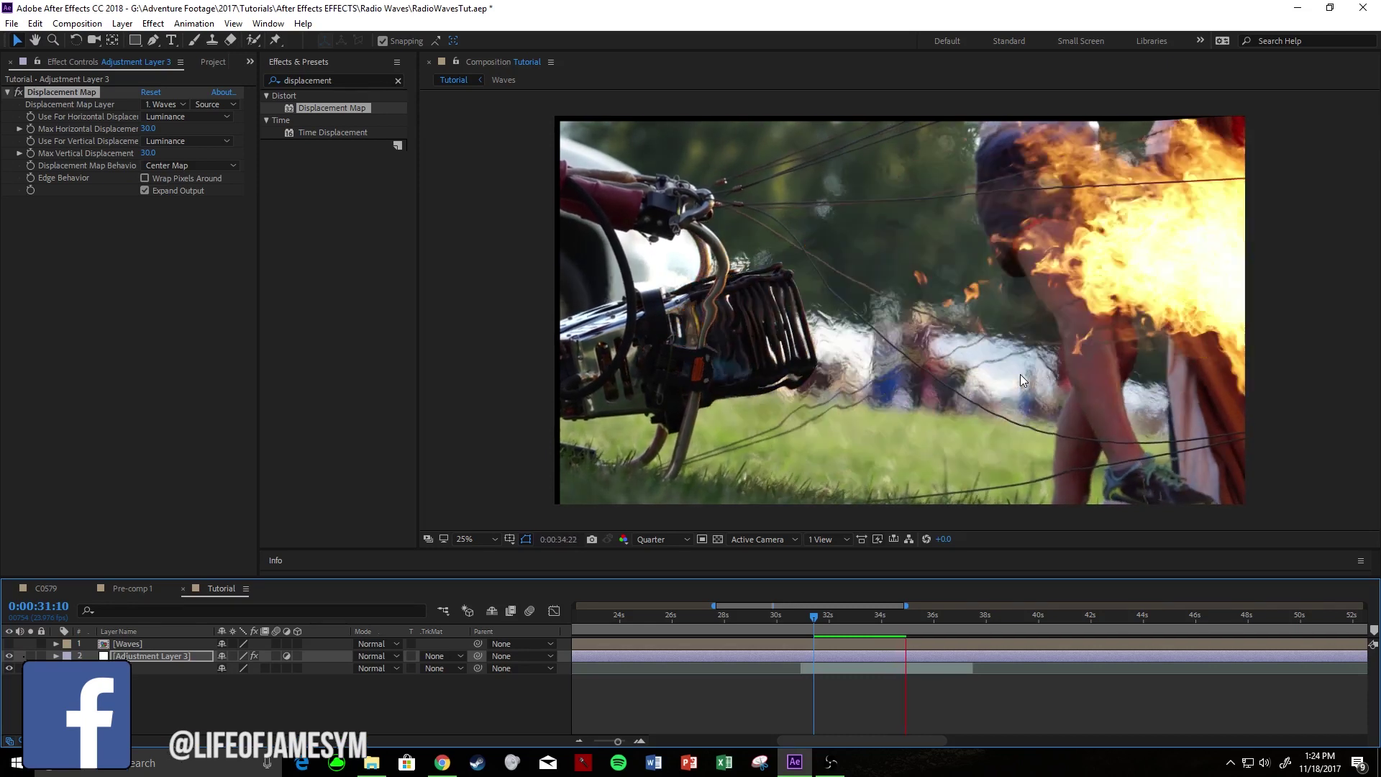
Step: Inside the Waves comp, move the Radio Waves producer point to the cone's narrow tip and check the animation
double_click(133, 641)
left_click(134, 655)
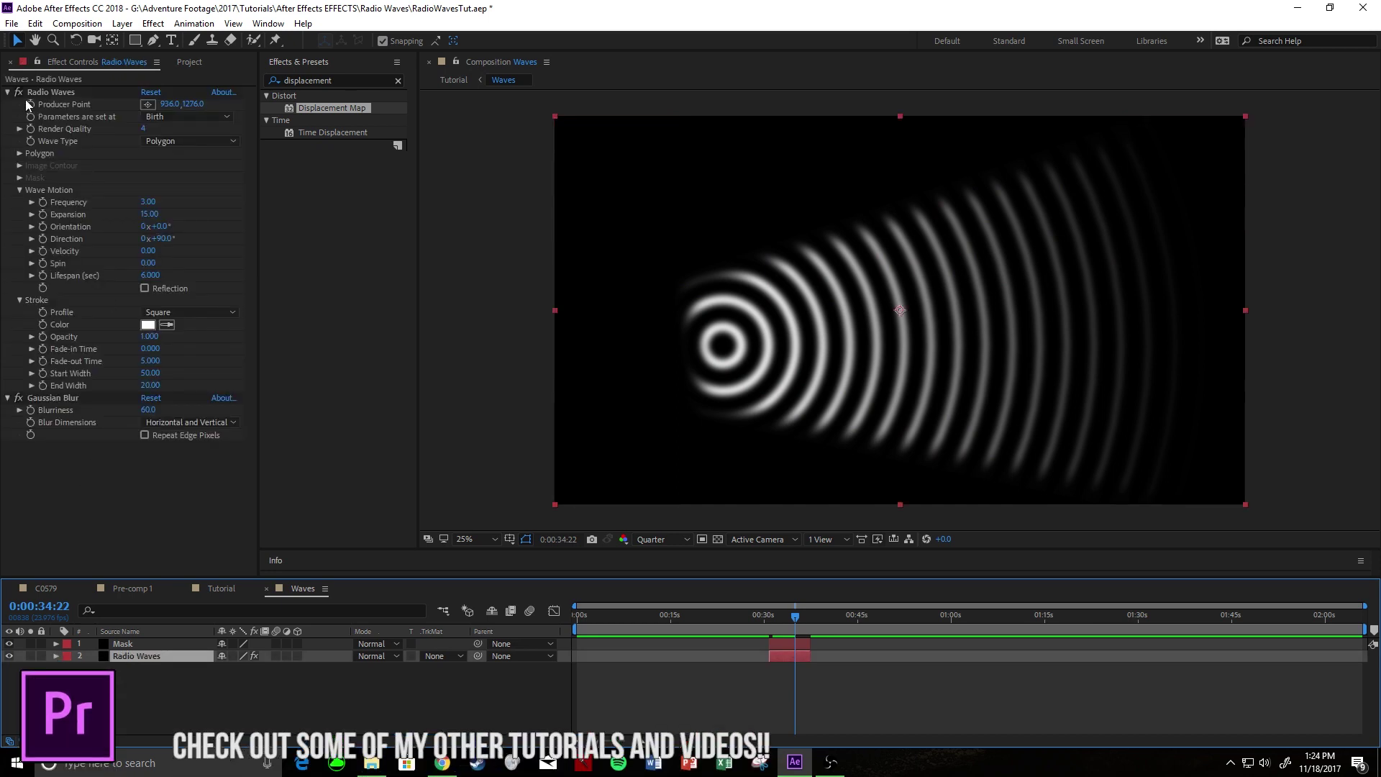
left_click(49, 93)
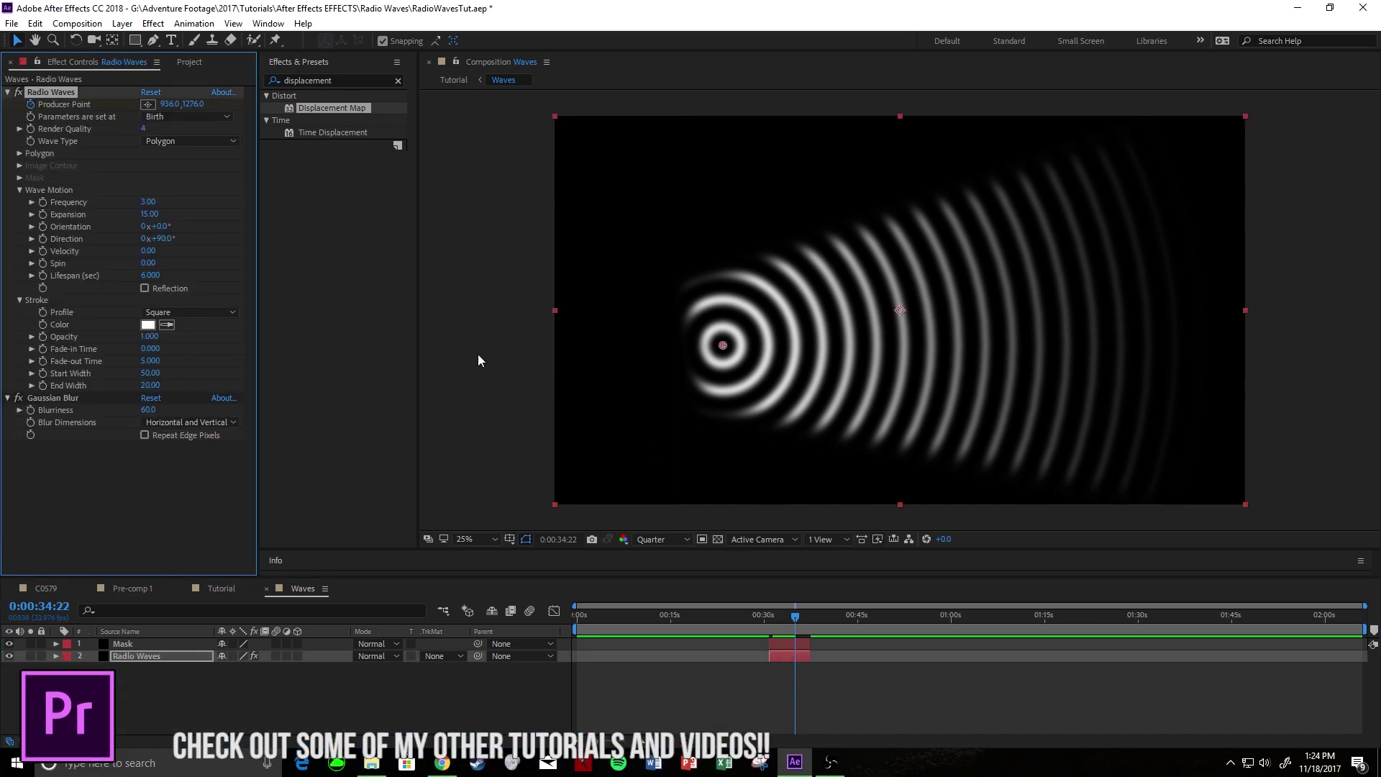
left_click_drag(796, 620, 777, 627)
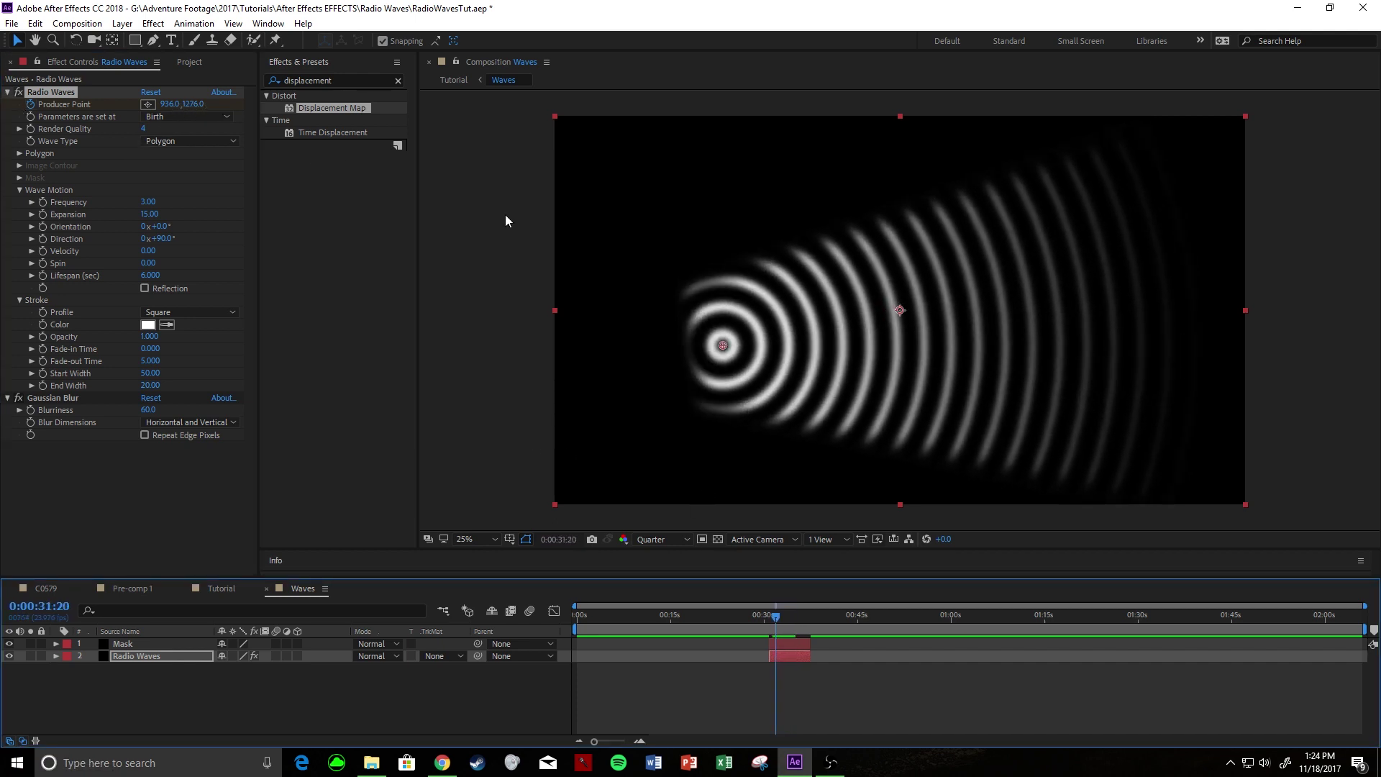
left_click_drag(722, 344, 657, 348)
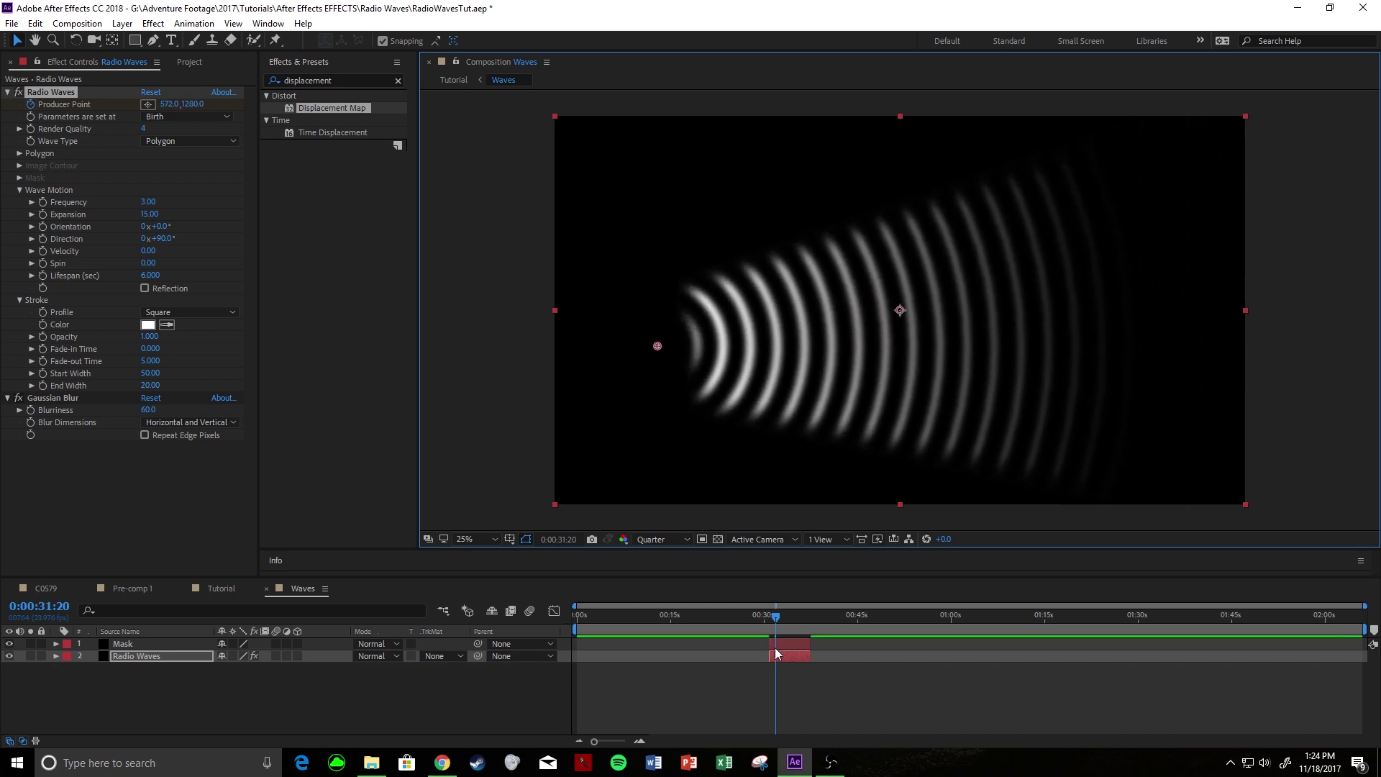
left_click_drag(777, 627, 794, 619)
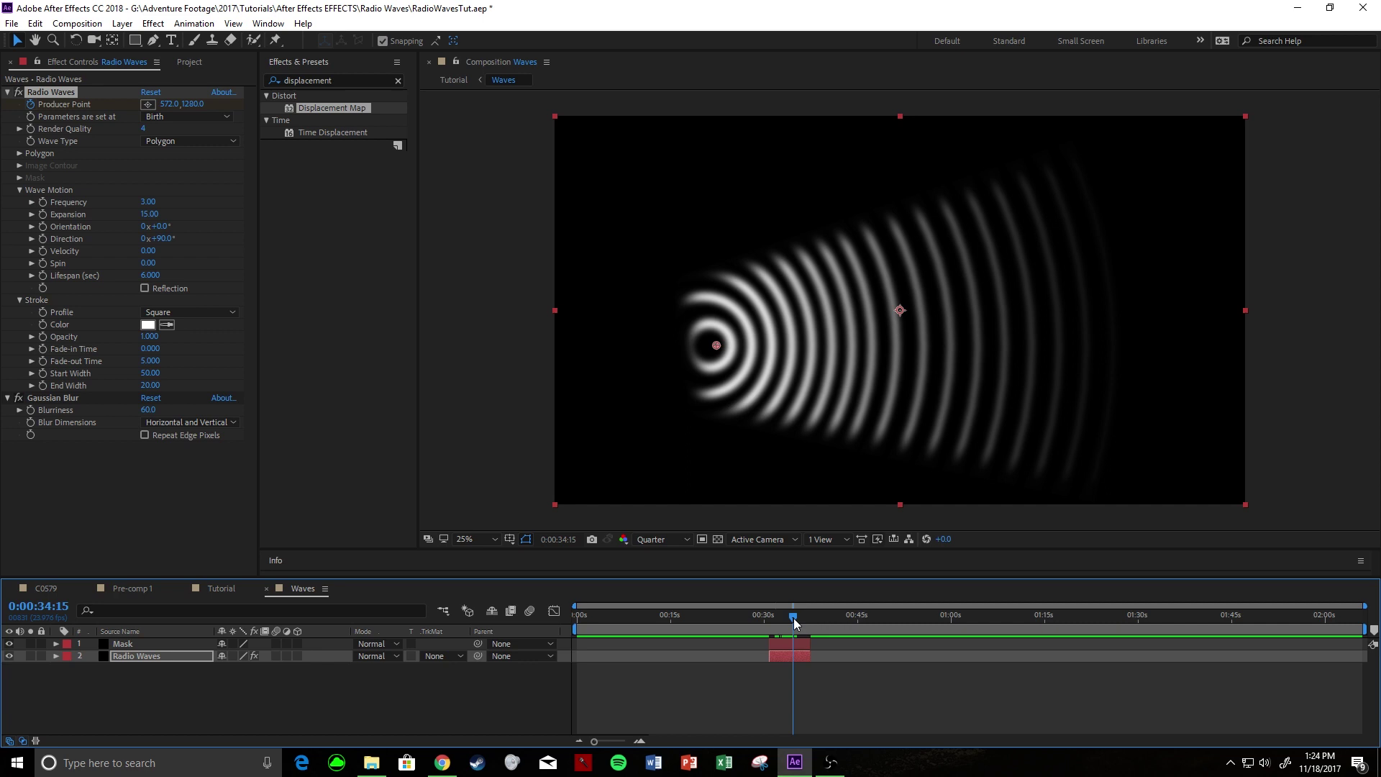
mouse_move(793, 619)
left_mouse_down()
mouse_move(806, 623)
mouse_move(790, 614)
left_mouse_up()
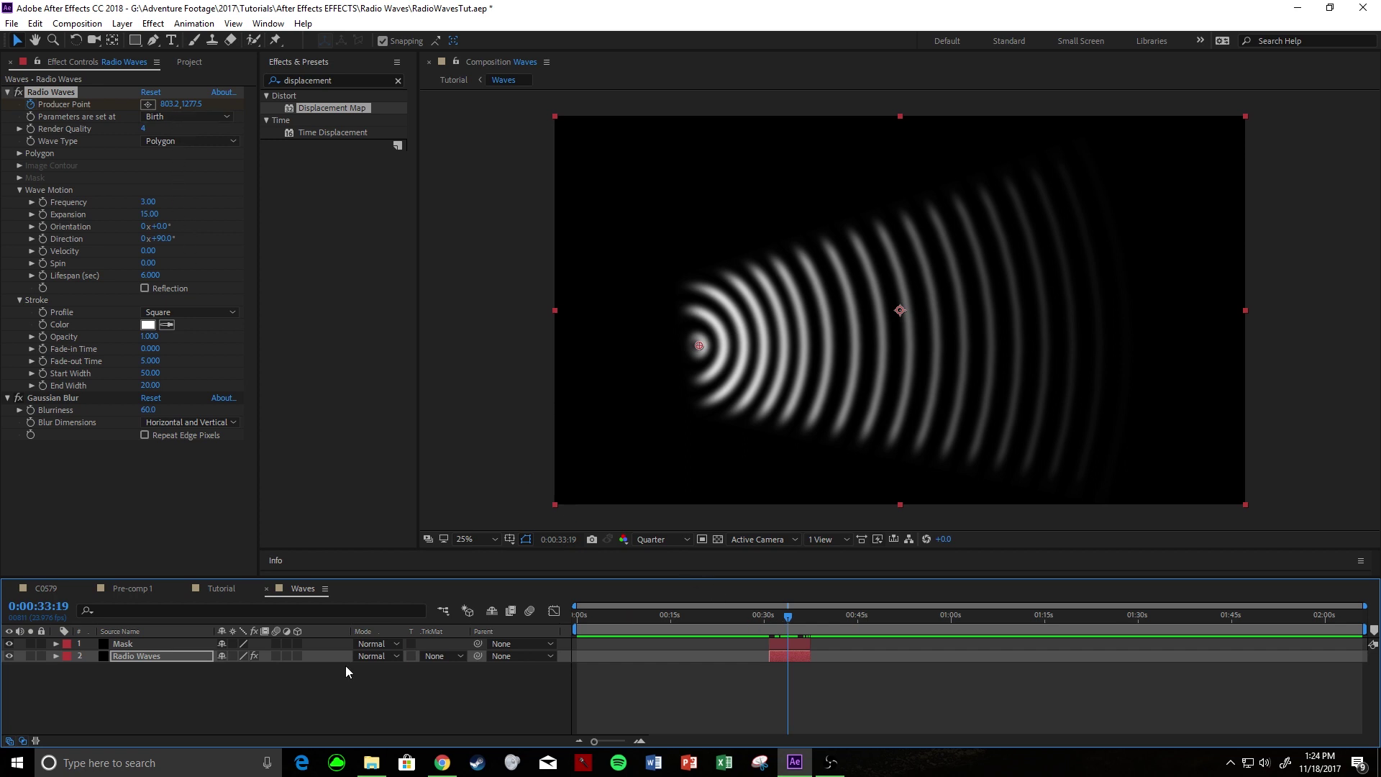
Step: Check the Mask cone outline, then return to the Tutorial comp and preview from 0:00:32:04
left_click(154, 647)
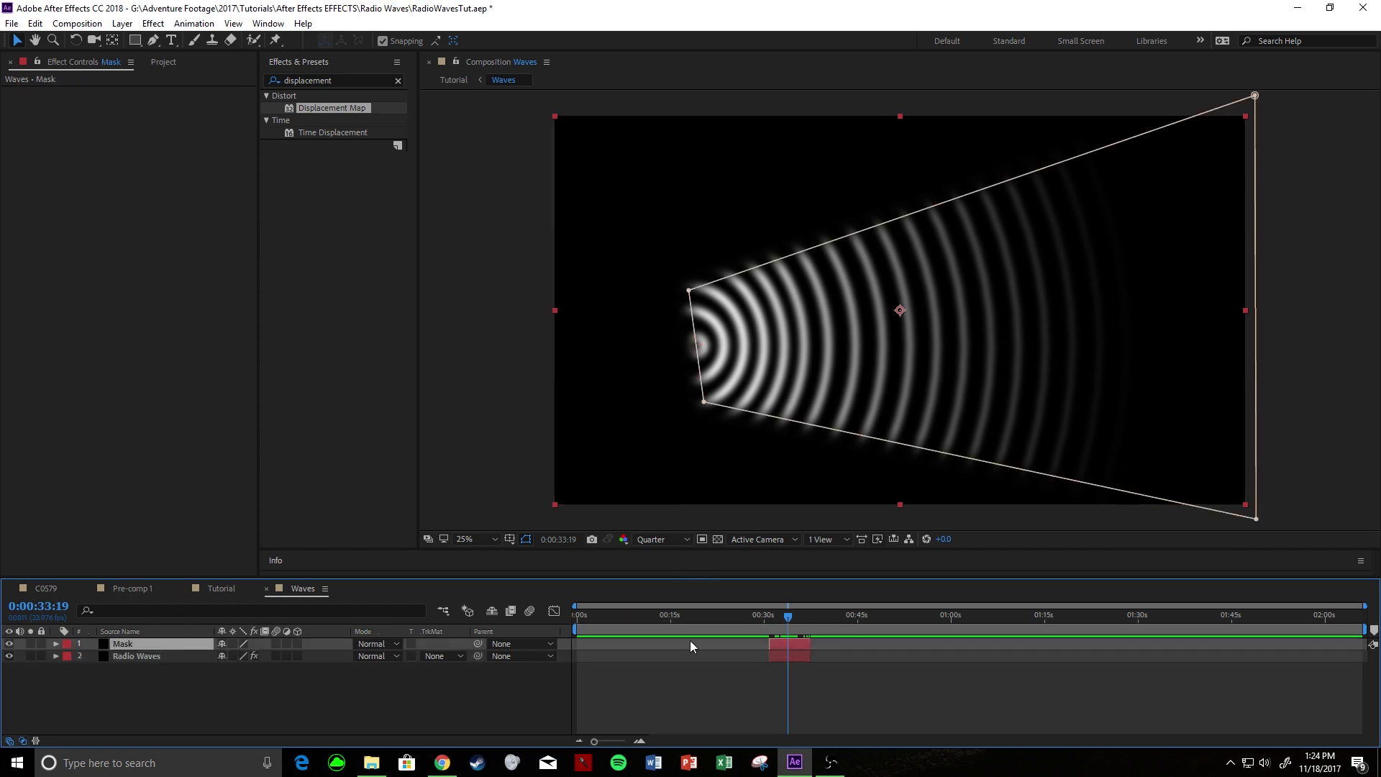
left_click(209, 589)
left_click_drag(853, 620, 836, 623)
key("space")
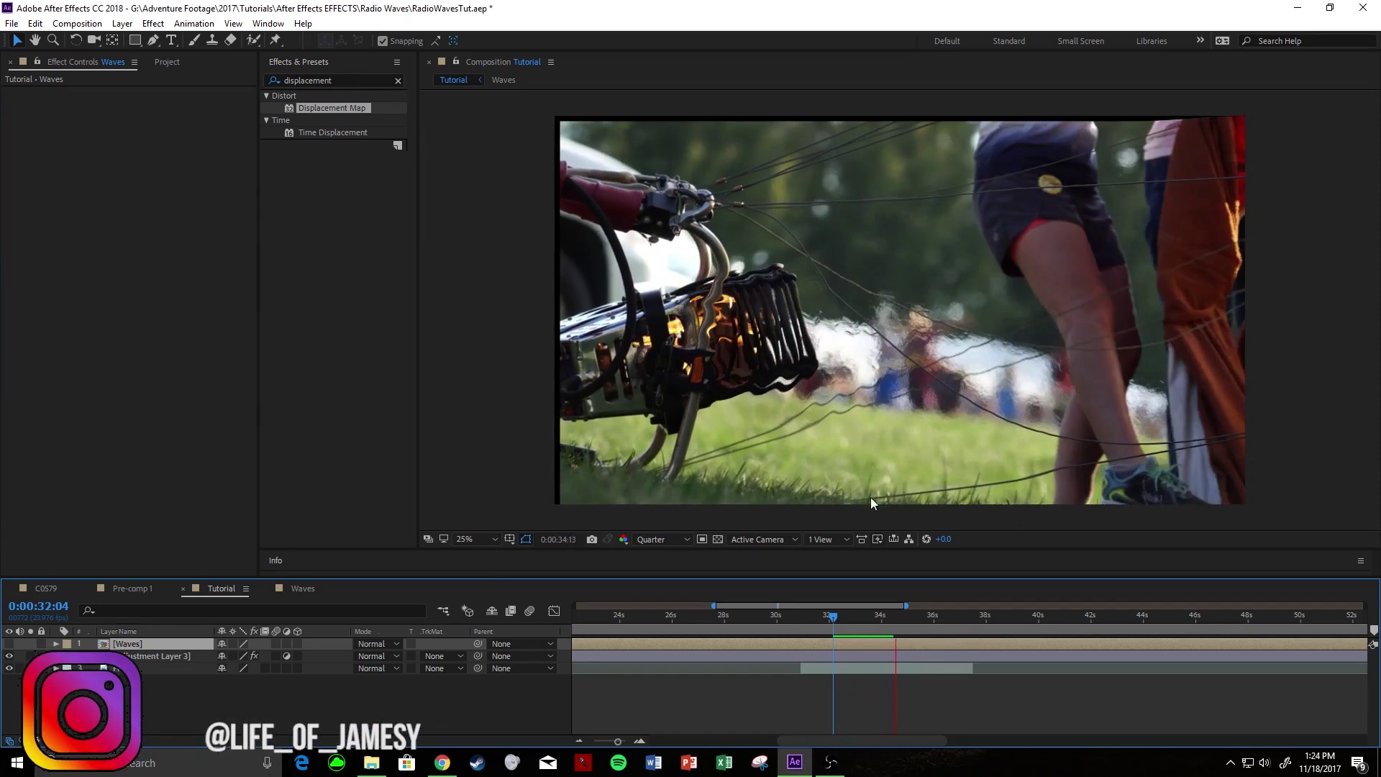
left_click(148, 656)
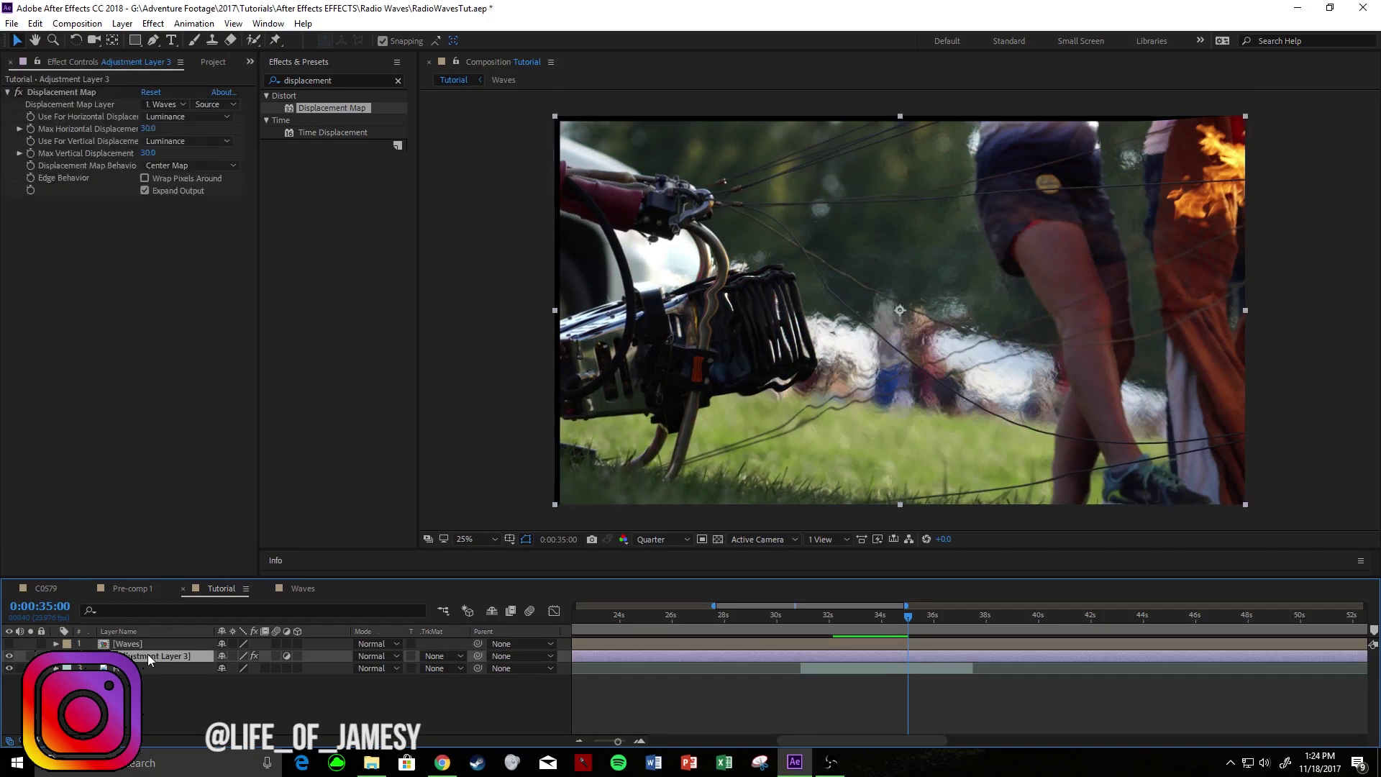